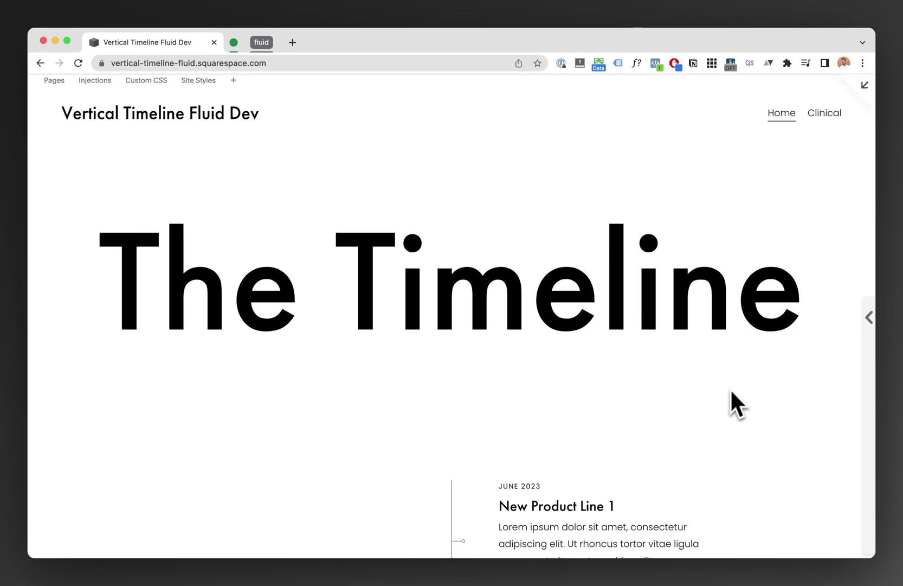
{"action": "scroll", "coordinate": [733, 388], "scroll_direction": "down", "scroll_amount": 1}
{"action": "scroll", "coordinate": [735, 386], "scroll_direction": "down", "scroll_amount": 1}
{"action": "scroll", "coordinate": [735, 387], "scroll_direction": "down", "scroll_amount": 1}
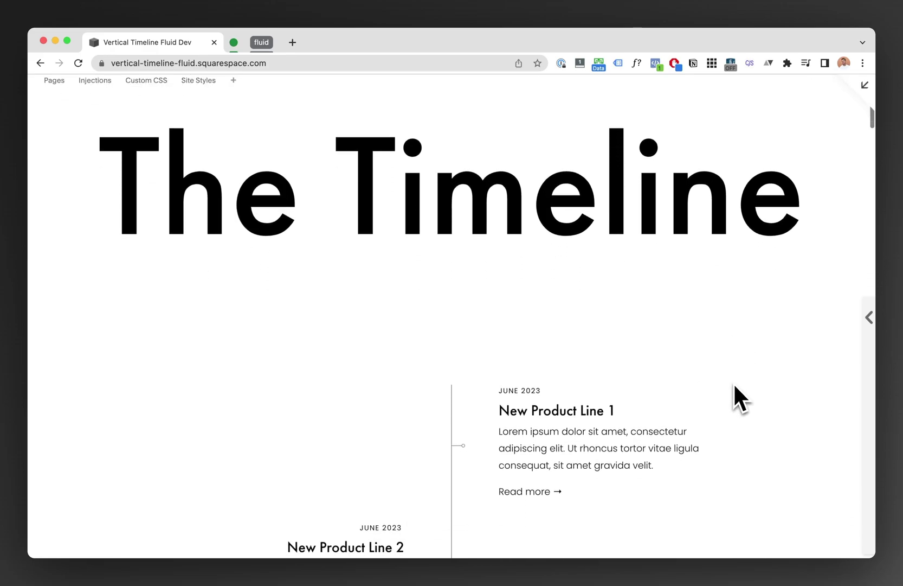
{"action": "scroll", "coordinate": [733, 383], "scroll_direction": "down", "scroll_amount": 1}
{"action": "scroll", "coordinate": [733, 383], "scroll_direction": "down", "scroll_amount": 1}
{"action": "scroll", "coordinate": [733, 382], "scroll_direction": "down", "scroll_amount": 1}
{"action": "scroll", "coordinate": [734, 382], "scroll_direction": "down", "scroll_amount": 1}
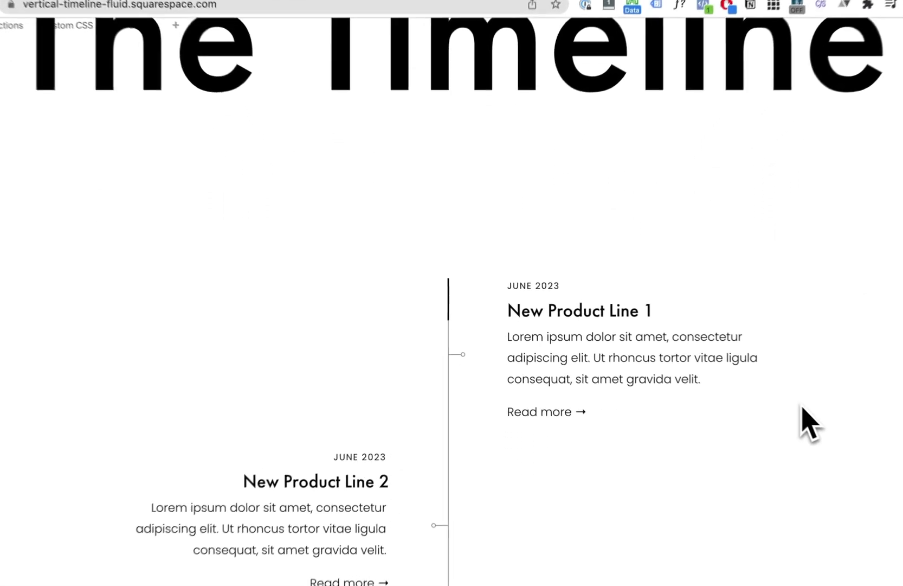
{"action": "scroll", "coordinate": [810, 424], "scroll_direction": "down", "scroll_amount": 1}
{"action": "scroll", "coordinate": [812, 425], "scroll_direction": "down", "scroll_amount": 1}
{"action": "scroll", "coordinate": [818, 427], "scroll_direction": "down", "scroll_amount": 1}
{"action": "scroll", "coordinate": [825, 429], "scroll_direction": "down", "scroll_amount": 1}
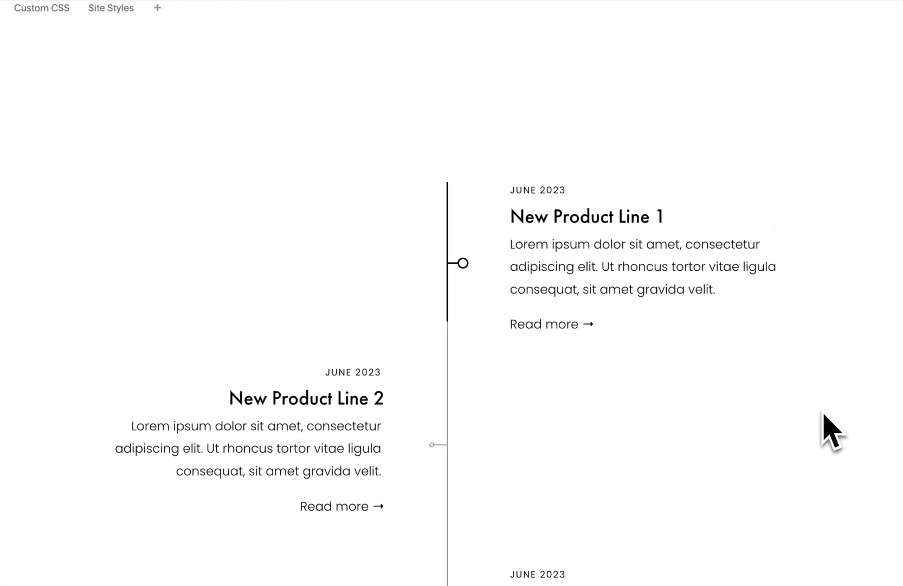
{"action": "scroll", "coordinate": [824, 415], "scroll_direction": "down", "scroll_amount": 1}
{"action": "scroll", "coordinate": [843, 367], "scroll_direction": "down", "scroll_amount": 1}
{"action": "scroll", "coordinate": [844, 367], "scroll_direction": "down", "scroll_amount": 1}
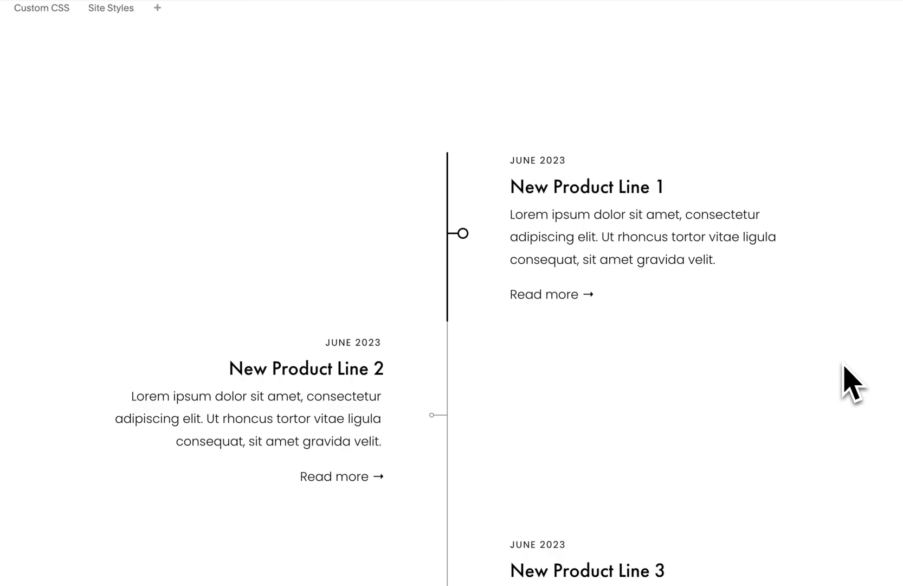
{"action": "scroll", "coordinate": [844, 382], "scroll_direction": "down", "scroll_amount": 1}
{"action": "scroll", "coordinate": [845, 381], "scroll_direction": "down", "scroll_amount": 1}
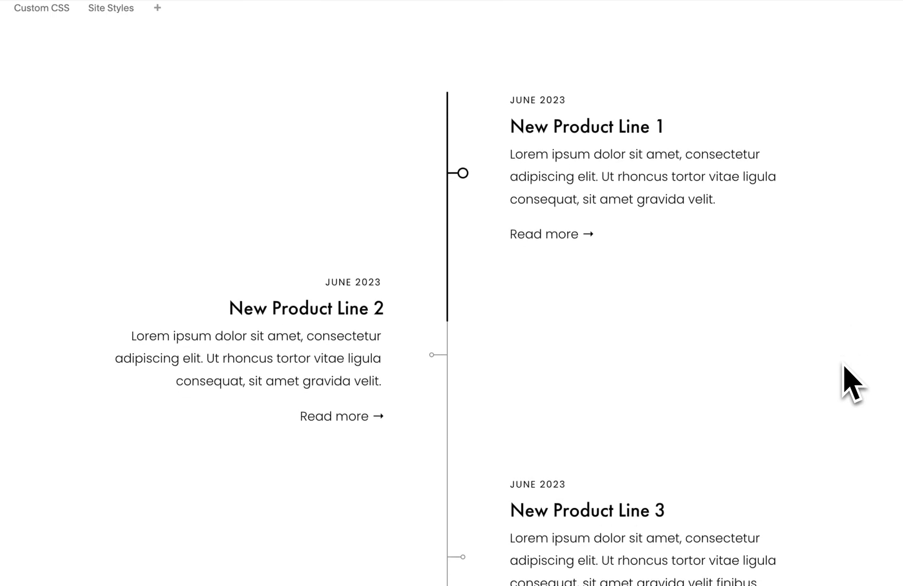
{"action": "scroll", "coordinate": [856, 339], "scroll_direction": "down", "scroll_amount": 1}
{"action": "scroll", "coordinate": [855, 339], "scroll_direction": "down", "scroll_amount": 1}
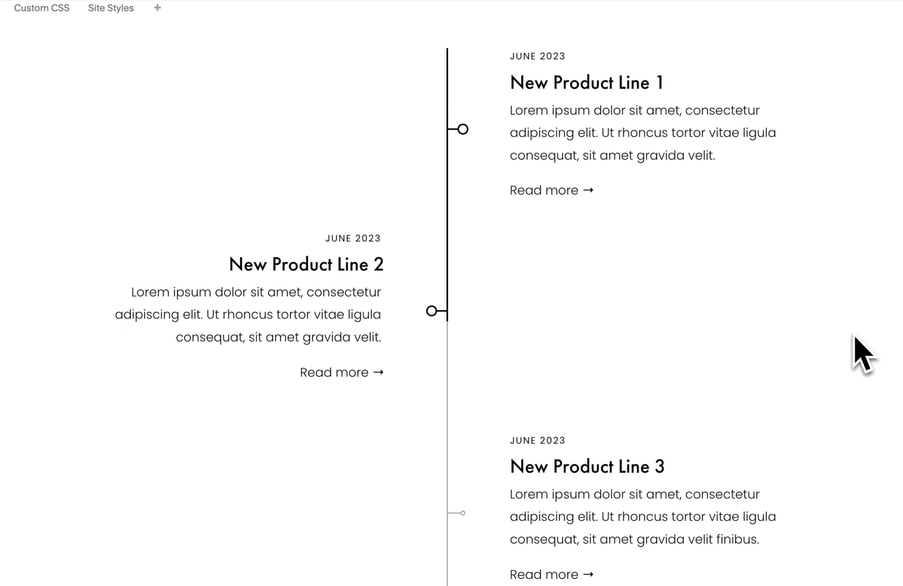
{"action": "scroll", "coordinate": [856, 339], "scroll_direction": "down", "scroll_amount": 1}
{"action": "scroll", "coordinate": [856, 339], "scroll_direction": "down", "scroll_amount": 1}
{"action": "scroll", "coordinate": [855, 339], "scroll_direction": "down", "scroll_amount": 1}
{"action": "scroll", "coordinate": [855, 339], "scroll_direction": "down", "scroll_amount": 1}
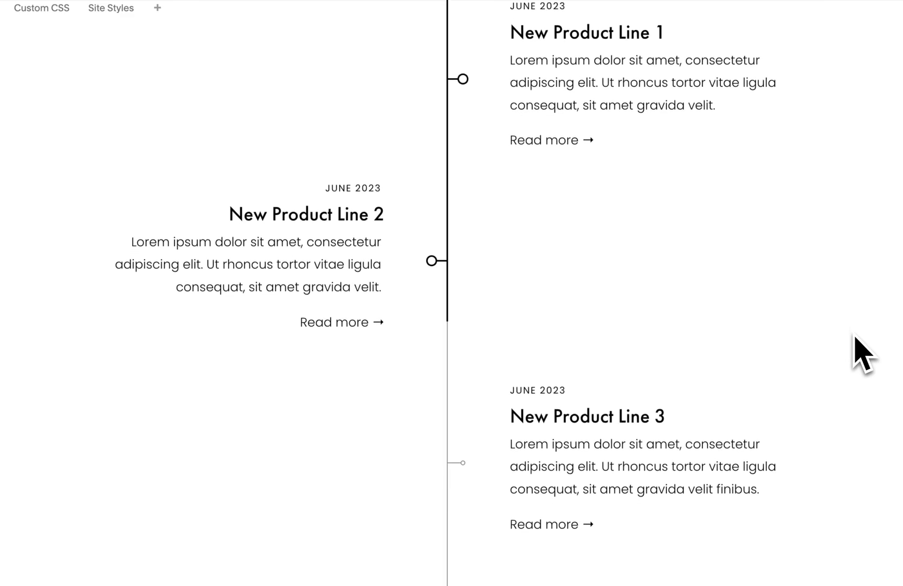
{"action": "scroll", "coordinate": [855, 339], "scroll_direction": "down", "scroll_amount": 1}
{"action": "scroll", "coordinate": [855, 339], "scroll_direction": "down", "scroll_amount": 1}
{"action": "scroll", "coordinate": [855, 339], "scroll_direction": "down", "scroll_amount": 1}
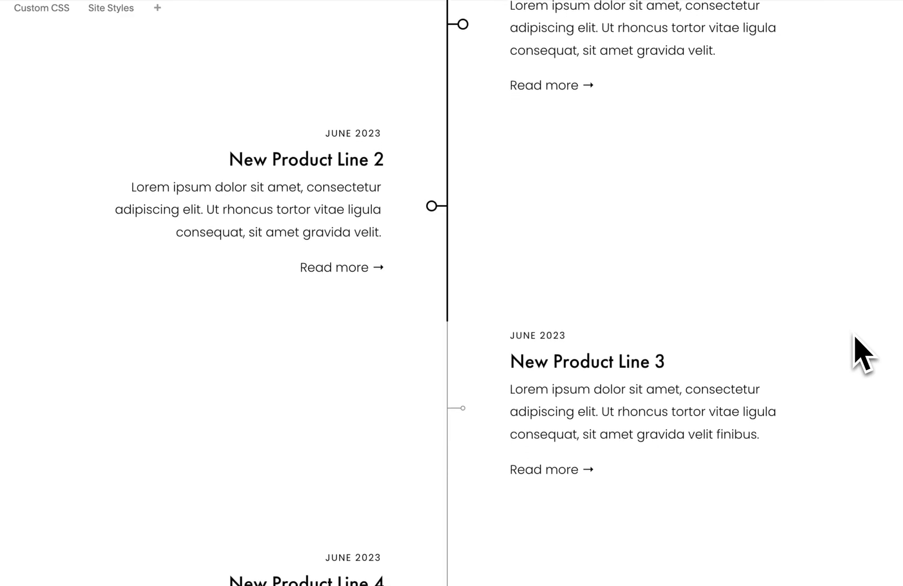
{"action": "scroll", "coordinate": [855, 338], "scroll_direction": "down", "scroll_amount": 1}
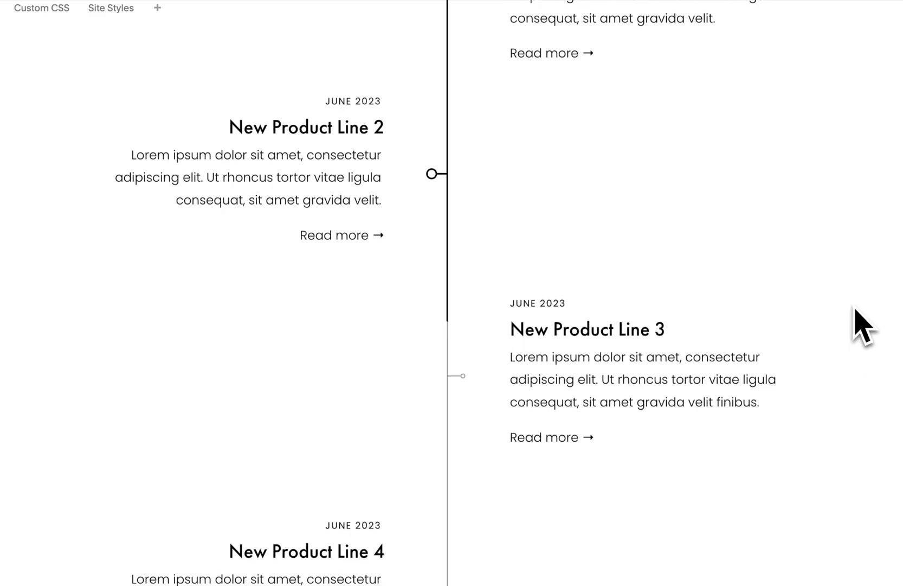
{"action": "scroll", "coordinate": [854, 307], "scroll_direction": "down", "scroll_amount": 1}
{"action": "scroll", "coordinate": [855, 308], "scroll_direction": "down", "scroll_amount": 1}
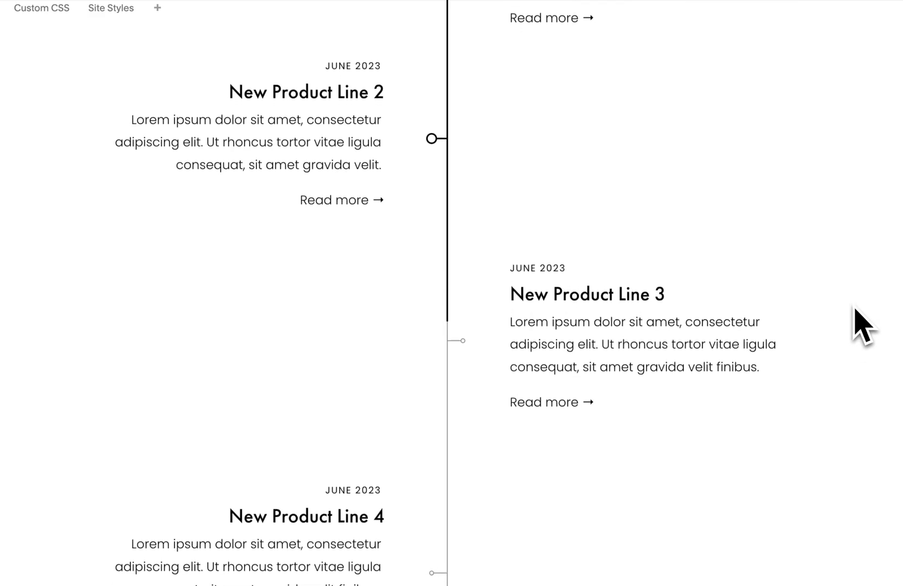
{"action": "scroll", "coordinate": [855, 308], "scroll_direction": "down", "scroll_amount": 1}
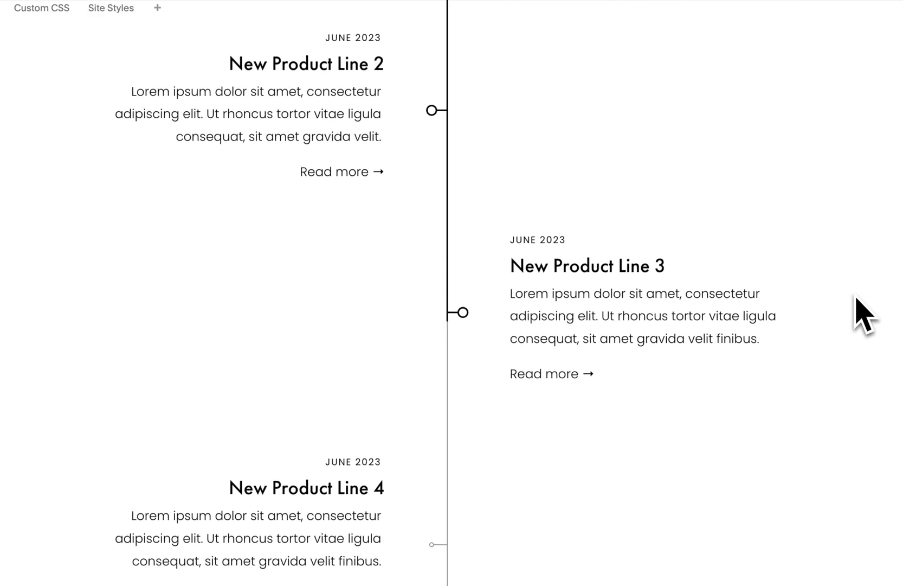
{"action": "scroll", "coordinate": [847, 367], "scroll_direction": "up", "scroll_amount": 1}
{"action": "scroll", "coordinate": [842, 392], "scroll_direction": "up", "scroll_amount": 4}
{"action": "scroll", "coordinate": [842, 392], "scroll_direction": "up", "scroll_amount": 2}
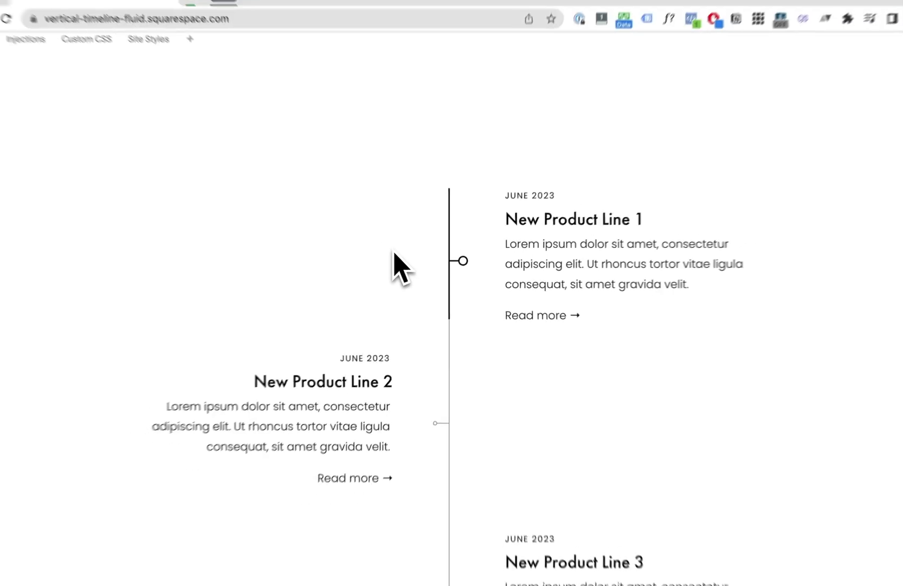
{"action": "scroll", "coordinate": [598, 350], "scroll_direction": "down", "scroll_amount": 1}
{"action": "scroll", "coordinate": [598, 350], "scroll_direction": "down", "scroll_amount": 1}
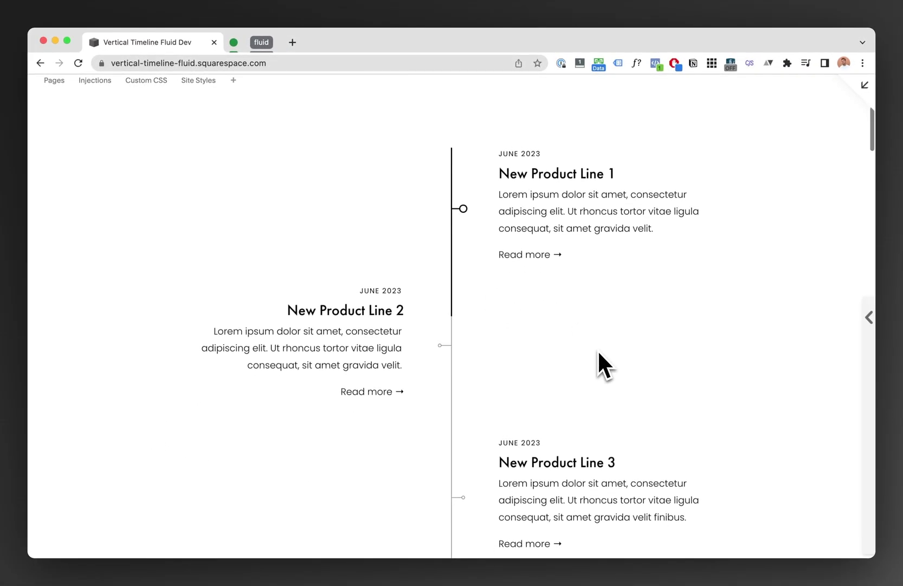
{"action": "scroll", "coordinate": [598, 349], "scroll_direction": "down", "scroll_amount": 1}
{"action": "scroll", "coordinate": [598, 353], "scroll_direction": "down", "scroll_amount": 1}
{"action": "scroll", "coordinate": [598, 353], "scroll_direction": "down", "scroll_amount": 1}
{"action": "scroll", "coordinate": [599, 353], "scroll_direction": "down", "scroll_amount": 1}
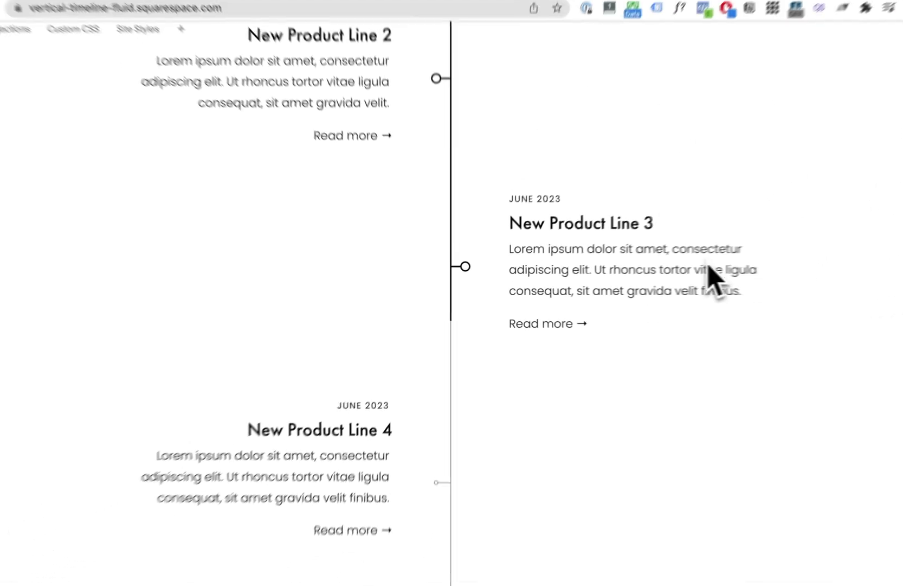
{"action": "scroll", "coordinate": [663, 281], "scroll_direction": "up", "scroll_amount": 3}
{"action": "scroll", "coordinate": [660, 283], "scroll_direction": "up", "scroll_amount": 1}
{"action": "scroll", "coordinate": [660, 283], "scroll_direction": "up", "scroll_amount": 4}
{"action": "scroll", "coordinate": [660, 283], "scroll_direction": "up", "scroll_amount": 2}
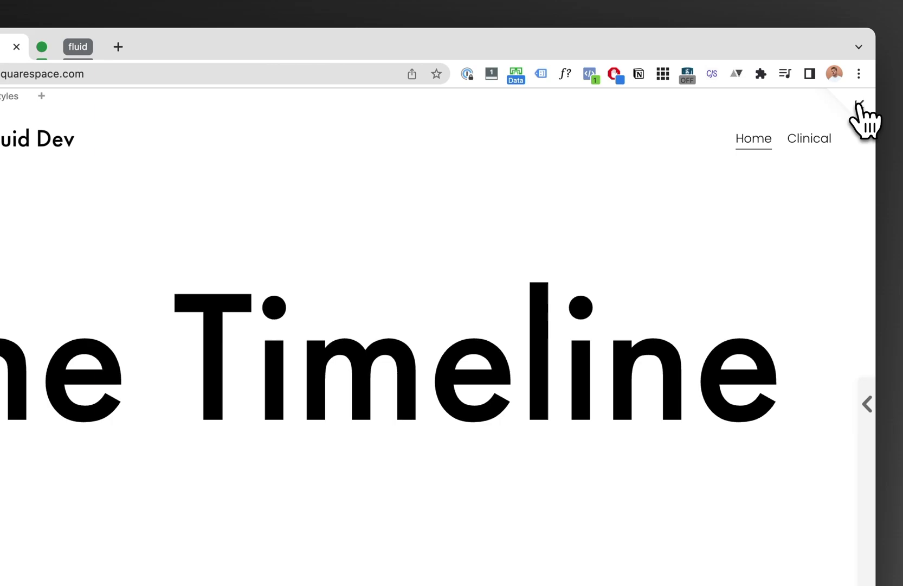
Step: Leave the full-screen site preview and start editing the Home page
{"action": "left_click", "coordinate": [860, 107]}
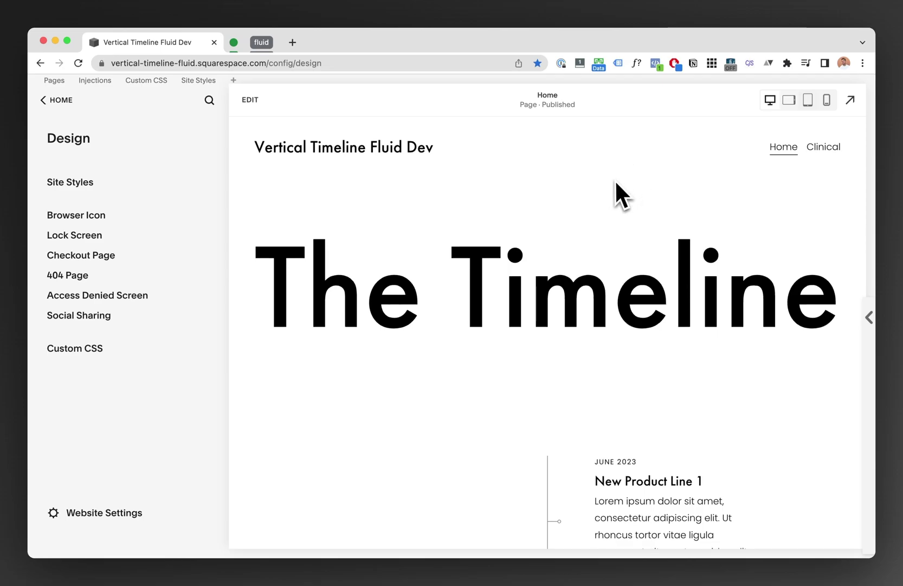
{"action": "scroll", "coordinate": [615, 183], "scroll_direction": "down", "scroll_amount": 1}
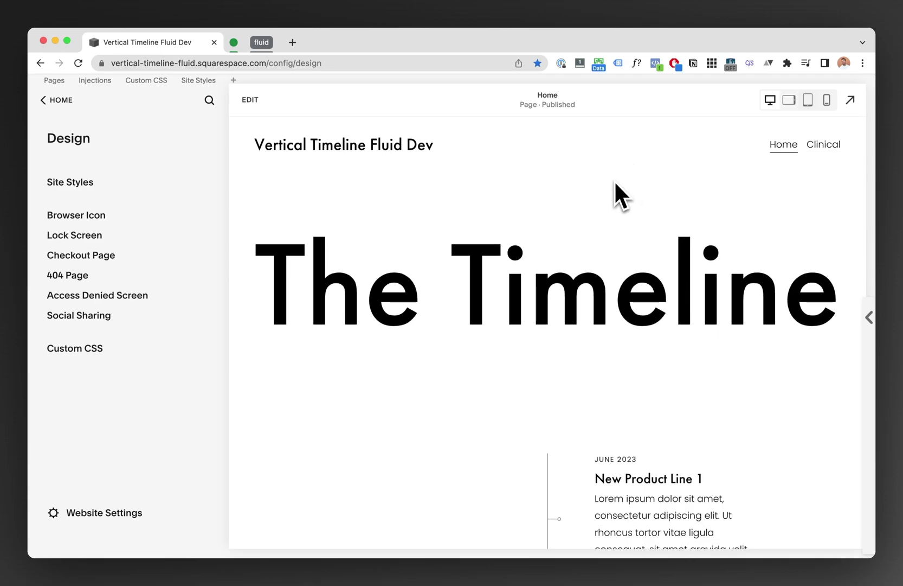
{"action": "scroll", "coordinate": [614, 179], "scroll_direction": "down", "scroll_amount": 1}
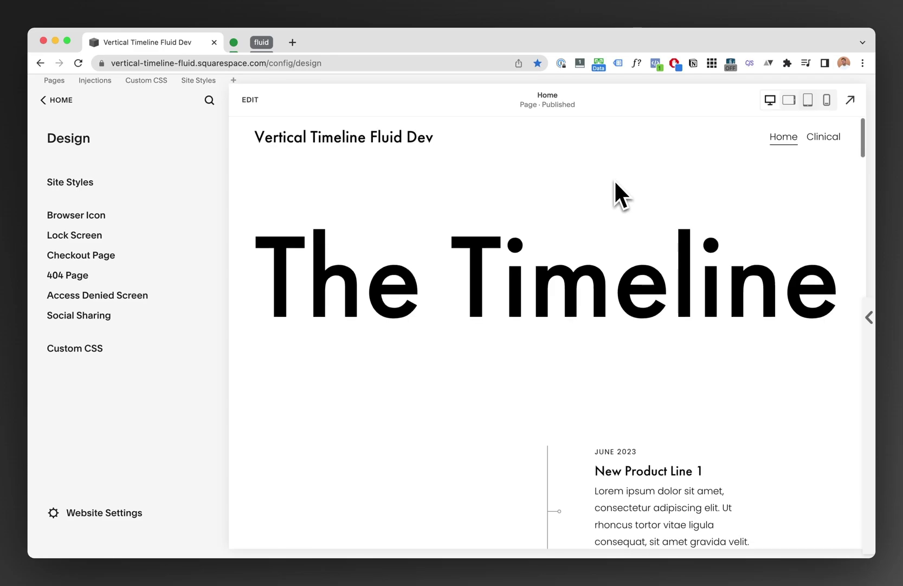
{"action": "scroll", "coordinate": [614, 183], "scroll_direction": "down", "scroll_amount": 1}
{"action": "scroll", "coordinate": [615, 183], "scroll_direction": "down", "scroll_amount": 1}
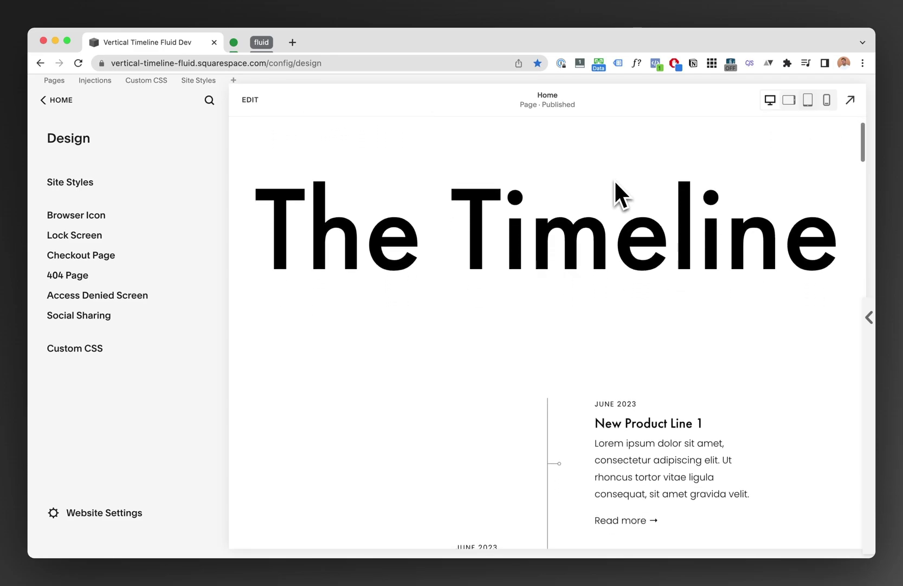
{"action": "scroll", "coordinate": [614, 182], "scroll_direction": "down", "scroll_amount": 3}
{"action": "scroll", "coordinate": [613, 190], "scroll_direction": "down", "scroll_amount": 2}
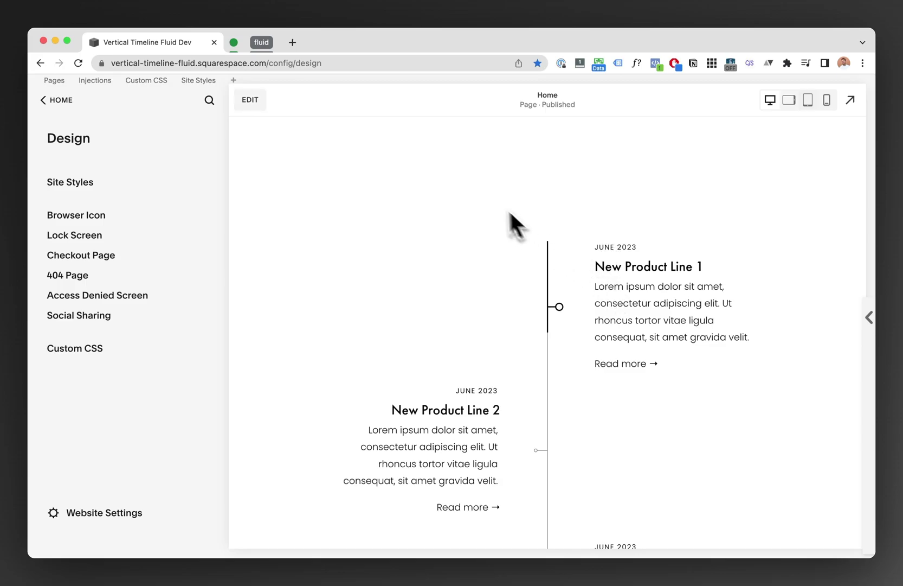
{"action": "left_click", "coordinate": [249, 102]}
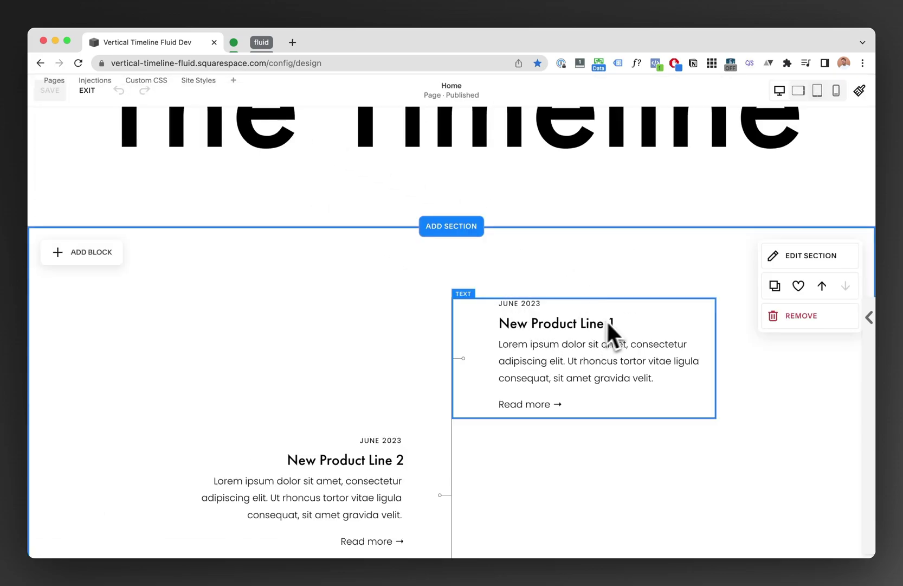
{"action": "scroll", "coordinate": [622, 318], "scroll_direction": "down", "scroll_amount": 1}
{"action": "scroll", "coordinate": [621, 318], "scroll_direction": "down", "scroll_amount": 1}
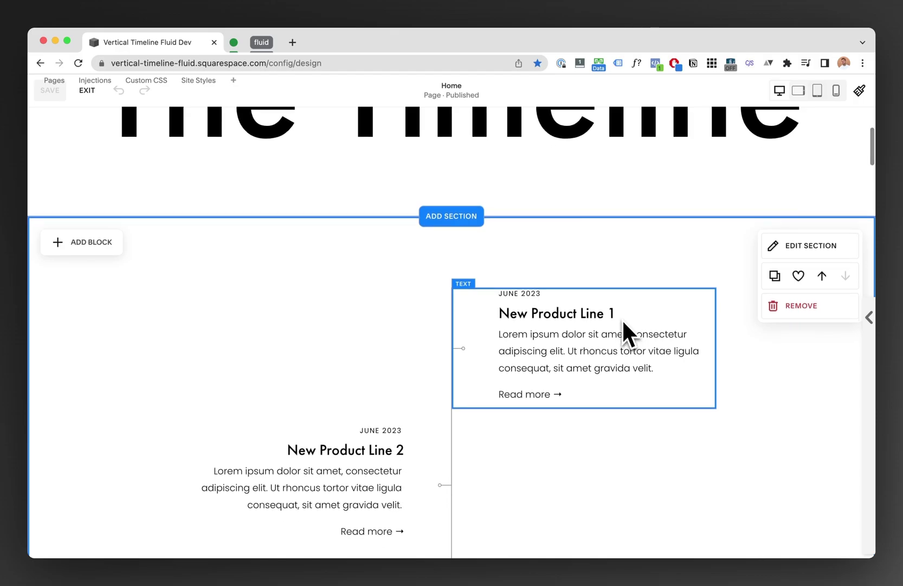
{"action": "scroll", "coordinate": [622, 318], "scroll_direction": "down", "scroll_amount": 1}
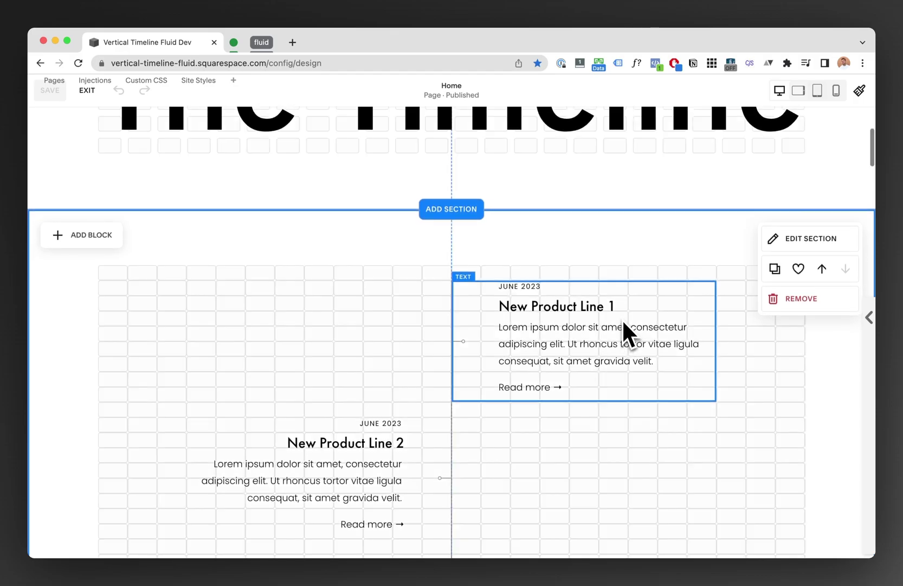
{"action": "left_click_drag", "start_coordinate": [622, 318], "coordinate": [561, 314]}
Step: Put 'Any content here' before the Lorem ipsum text in New Product Line 1 as one paragraph
{"action": "left_click", "coordinate": [611, 319]}
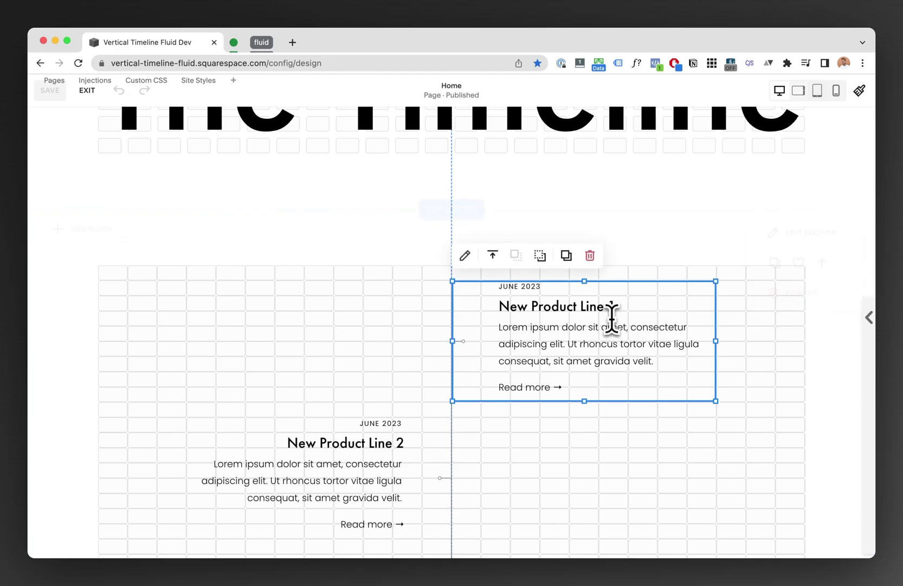
{"action": "key", "text": "Return"}
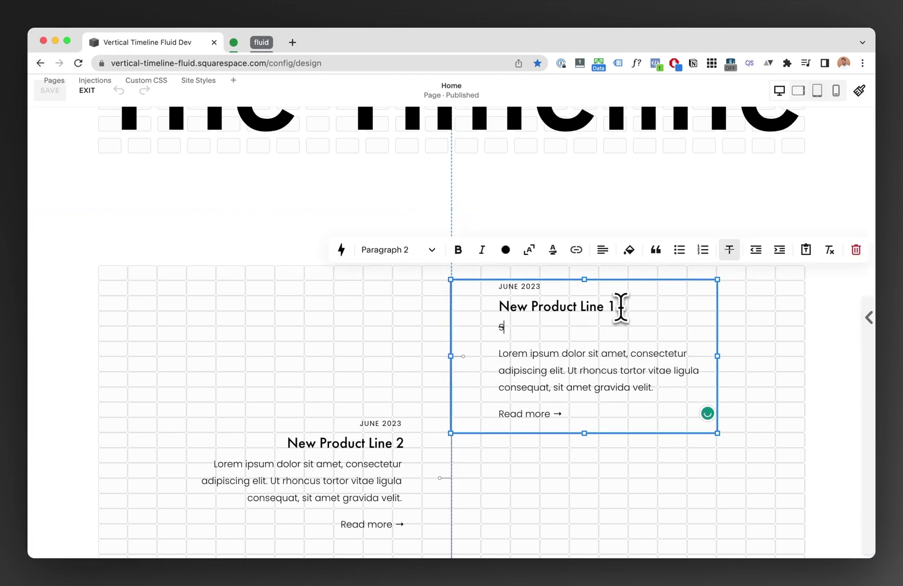
{"action": "key", "text": "BackSpace"}
{"action": "key", "text": "Right"}
{"action": "type", "text": "Any"}
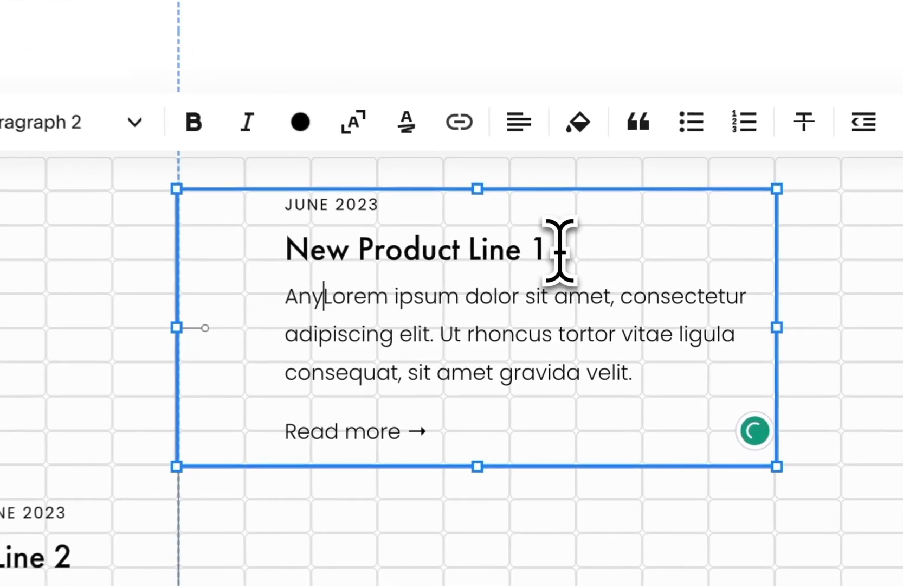
{"action": "type", "text": " content here"}
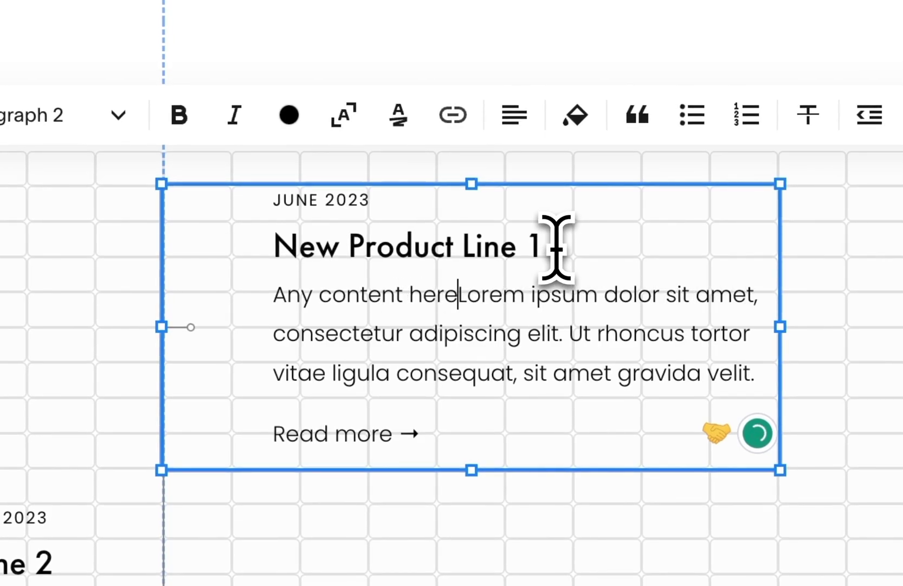
{"action": "key", "text": "Return"}
{"action": "key", "text": "Return"}
{"action": "key", "text": "Return"}
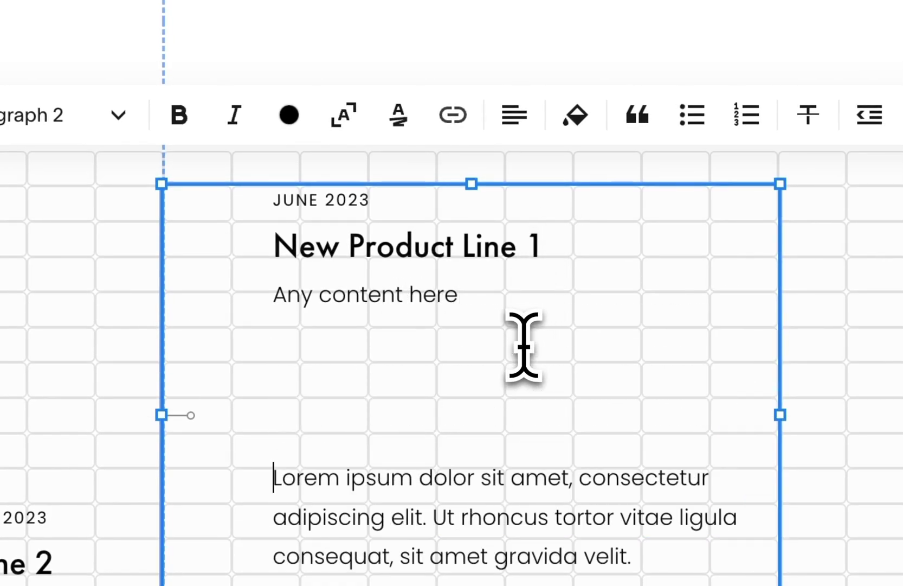
{"action": "key", "text": "BackSpace"}
{"action": "key", "text": "BackSpace"}
{"action": "key", "text": "BackSpace"}
{"action": "key", "text": "Escape"}
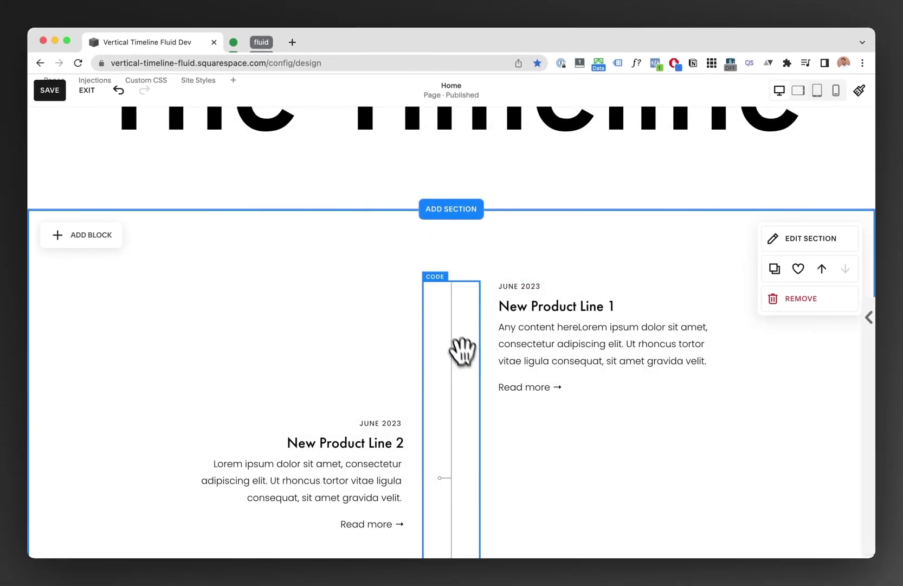
Step: Resize the New Product Line 1 text block taller on the Fluid Engine grid
{"action": "left_click", "coordinate": [494, 359]}
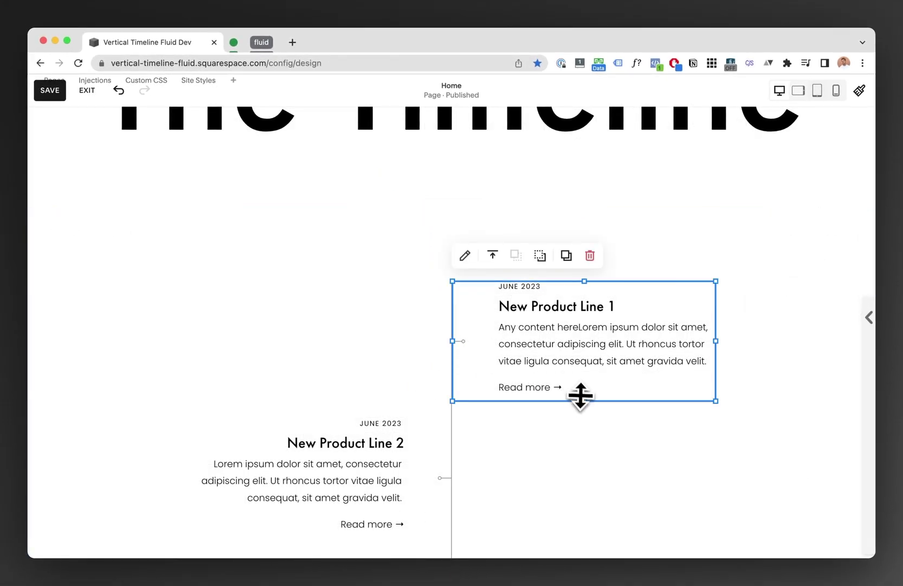
{"action": "left_click_drag", "start_coordinate": [583, 401], "coordinate": [596, 447]}
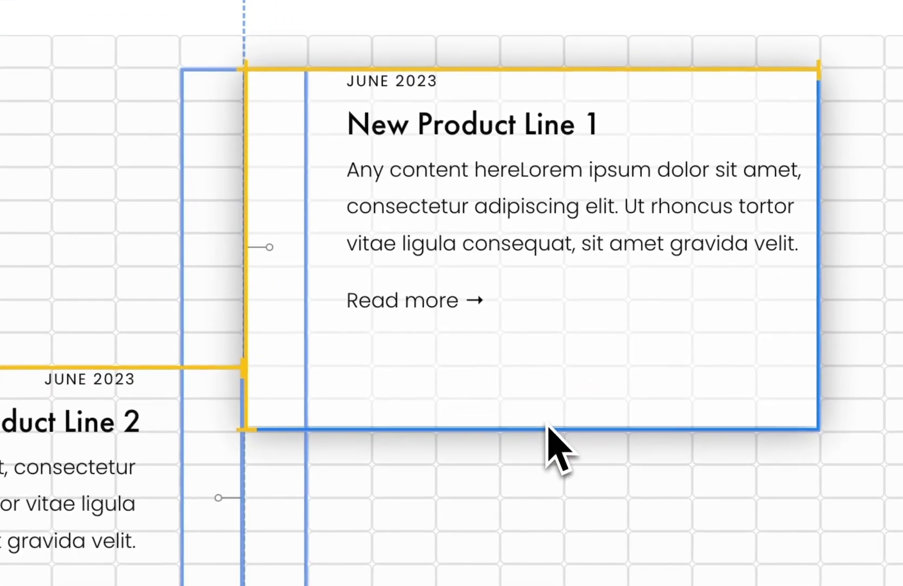
{"action": "mouse_move", "coordinate": [549, 424]}
{"action": "left_mouse_down"}
{"action": "mouse_move", "coordinate": [556, 541]}
{"action": "mouse_move", "coordinate": [541, 448]}
{"action": "mouse_move", "coordinate": [551, 332]}
{"action": "mouse_move", "coordinate": [561, 353]}
{"action": "left_mouse_up"}
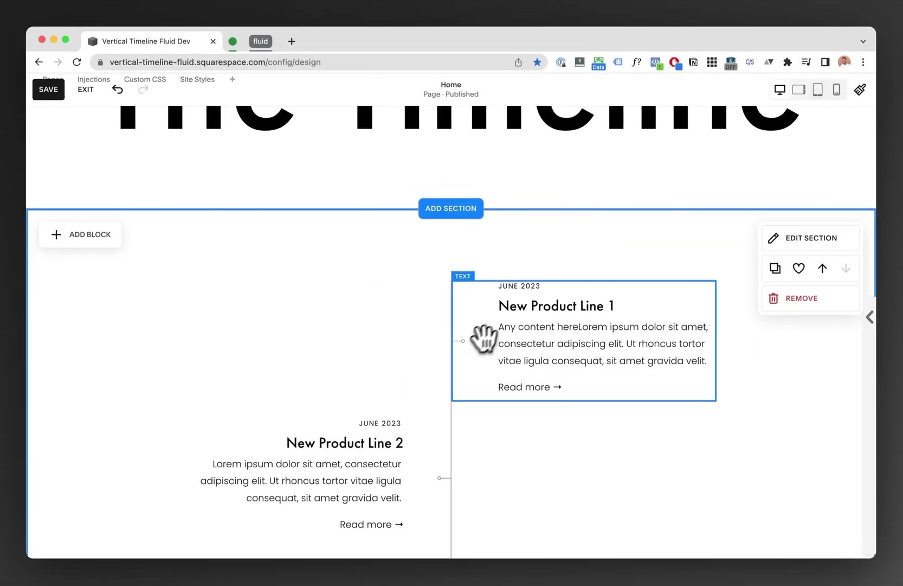
{"action": "left_click", "coordinate": [575, 343]}
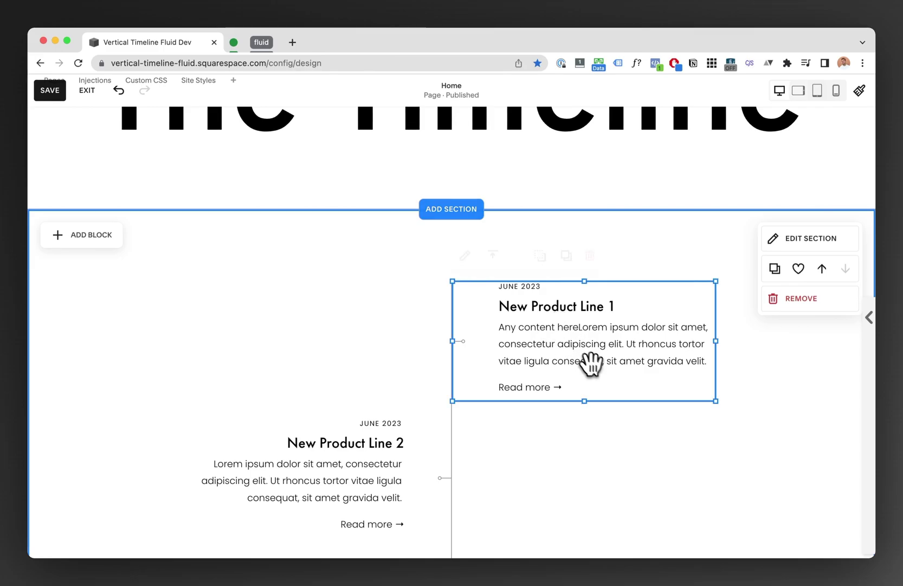
{"action": "left_click_drag", "start_coordinate": [544, 360], "coordinate": [594, 362]}
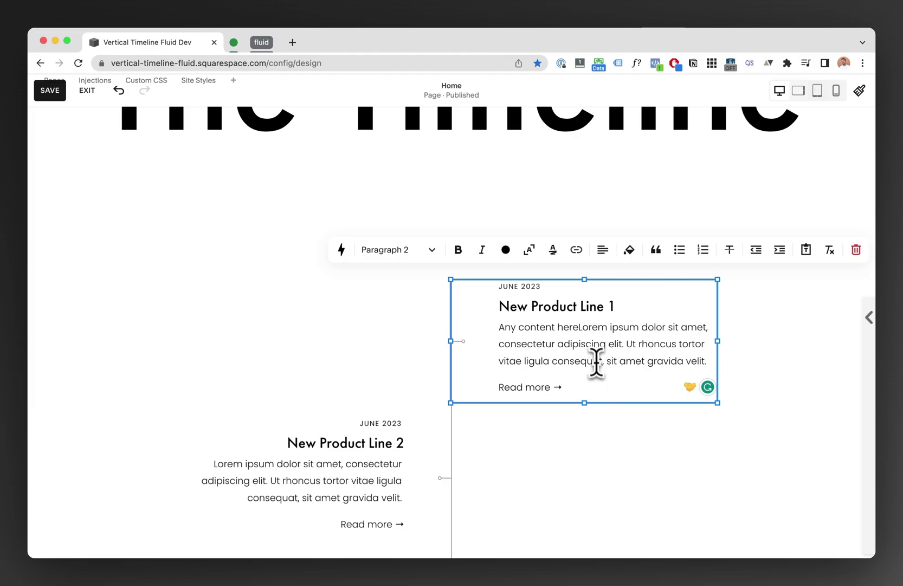
{"action": "left_click", "coordinate": [588, 421]}
{"action": "scroll", "coordinate": [589, 420], "scroll_direction": "down", "scroll_amount": 1}
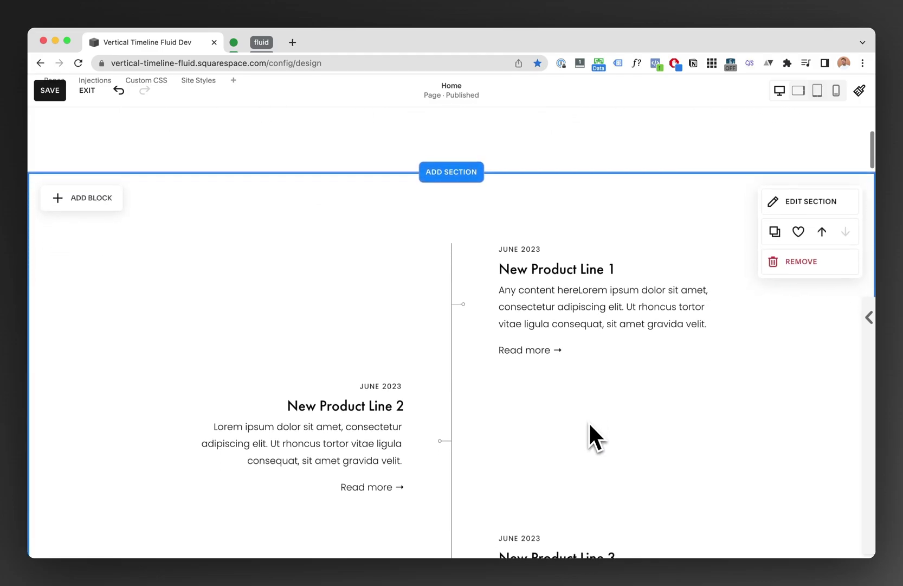
{"action": "scroll", "coordinate": [588, 420], "scroll_direction": "down", "scroll_amount": 3}
{"action": "scroll", "coordinate": [588, 420], "scroll_direction": "down", "scroll_amount": 2}
{"action": "scroll", "coordinate": [590, 425], "scroll_direction": "down", "scroll_amount": 1}
{"action": "scroll", "coordinate": [614, 424], "scroll_direction": "down", "scroll_amount": 3}
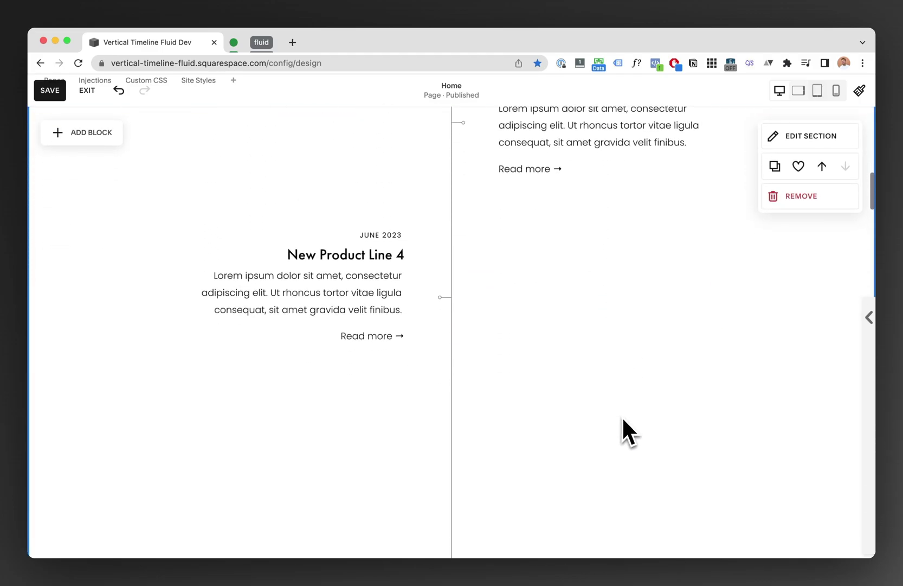
{"action": "scroll", "coordinate": [620, 428], "scroll_direction": "down", "scroll_amount": 3}
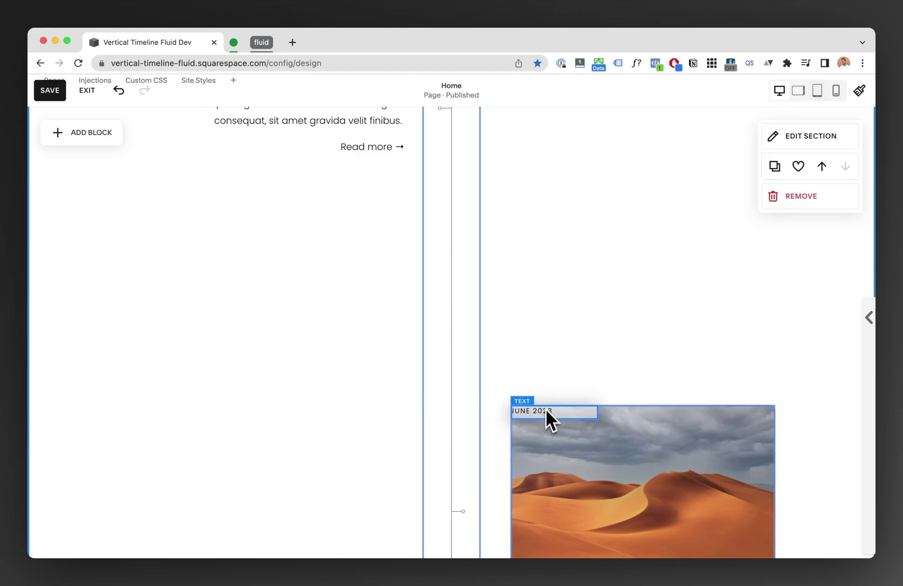
Step: Move the JUNE 2023 label above the desert image and reposition the Line 1 block
{"action": "left_click_drag", "start_coordinate": [547, 410], "coordinate": [546, 390]}
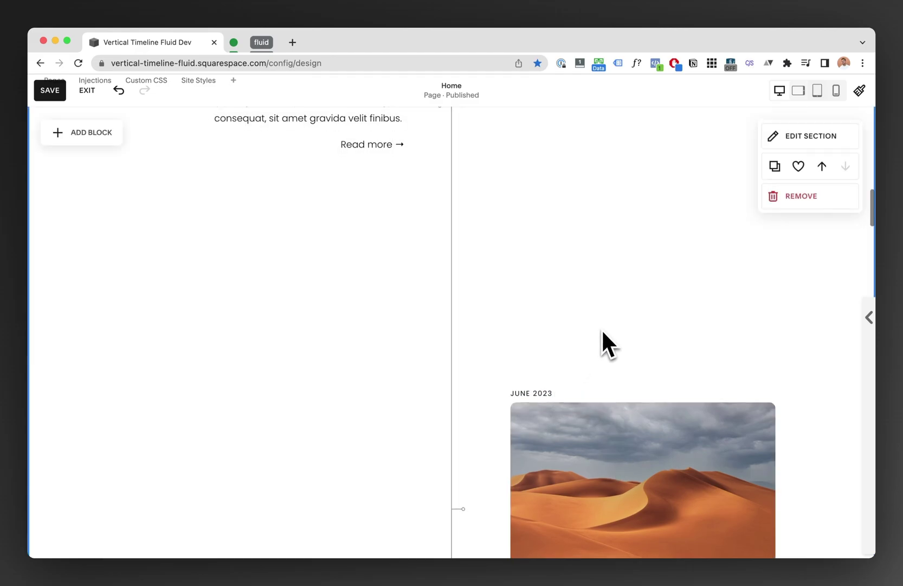
{"action": "scroll", "coordinate": [602, 330], "scroll_direction": "down", "scroll_amount": 7}
{"action": "scroll", "coordinate": [601, 329], "scroll_direction": "down", "scroll_amount": 5}
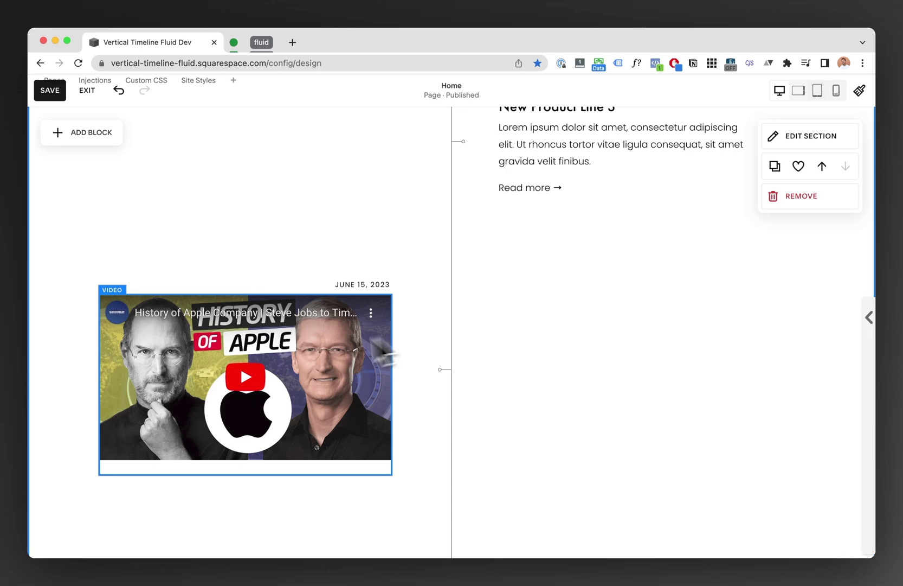
{"action": "scroll", "coordinate": [479, 326], "scroll_direction": "up", "scroll_amount": 6}
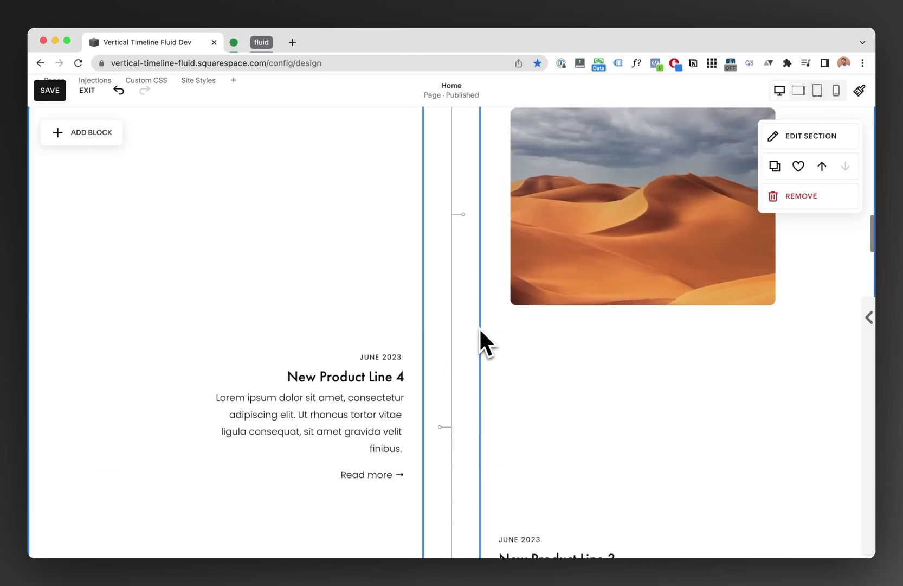
{"action": "scroll", "coordinate": [479, 327], "scroll_direction": "up", "scroll_amount": 2}
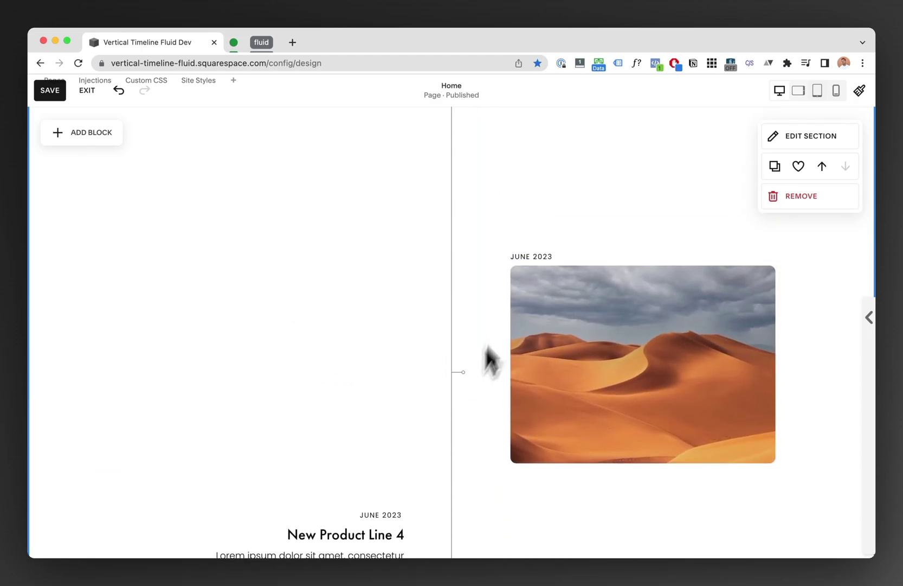
{"action": "scroll", "coordinate": [495, 353], "scroll_direction": "down", "scroll_amount": 3}
{"action": "scroll", "coordinate": [535, 241], "scroll_direction": "up", "scroll_amount": 8}
{"action": "scroll", "coordinate": [535, 242], "scroll_direction": "up", "scroll_amount": 1}
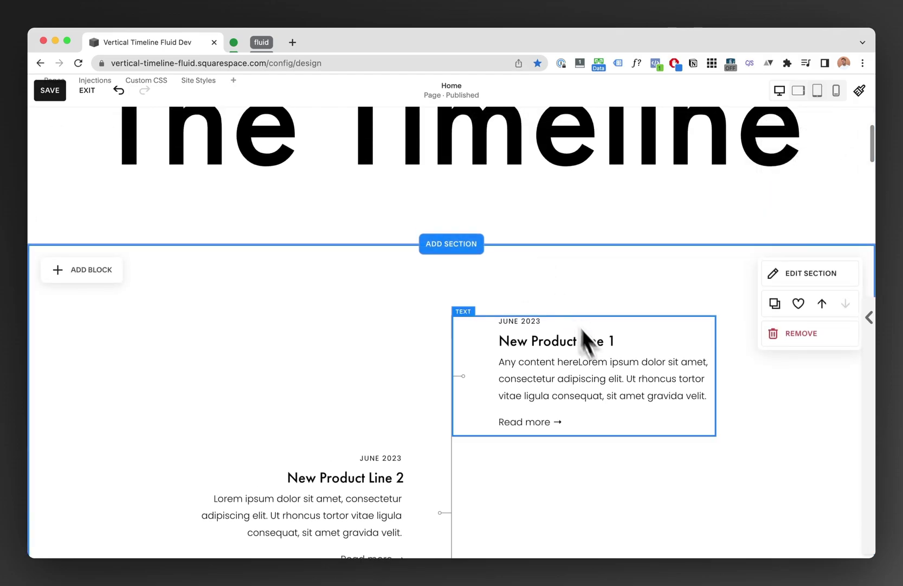
{"action": "left_click", "coordinate": [719, 360]}
{"action": "mouse_move", "coordinate": [704, 355]}
{"action": "left_mouse_down"}
{"action": "mouse_move", "coordinate": [811, 357]}
{"action": "mouse_move", "coordinate": [725, 347]}
{"action": "left_mouse_up"}
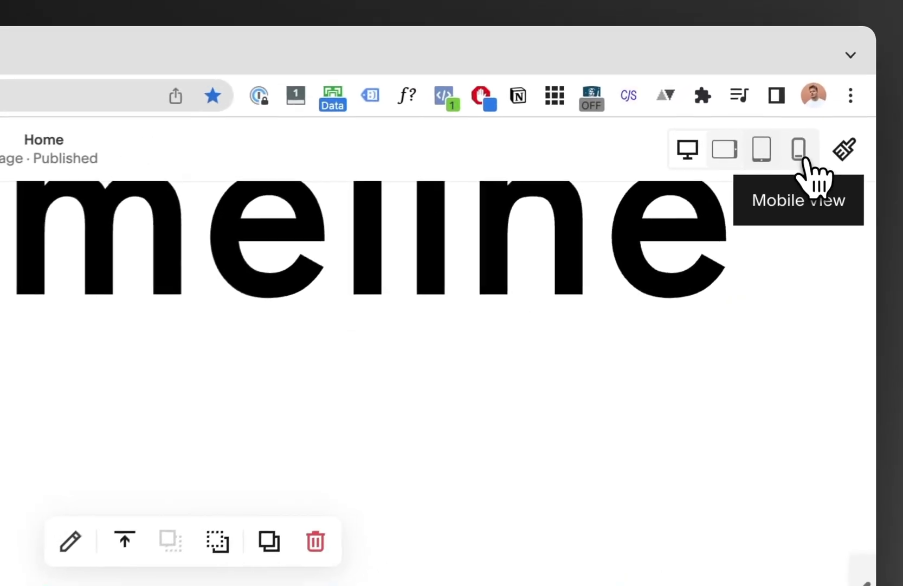
Step: Shorten the New Product Line 1 block in mobile view, then return to desktop view
{"action": "left_click", "coordinate": [821, 120]}
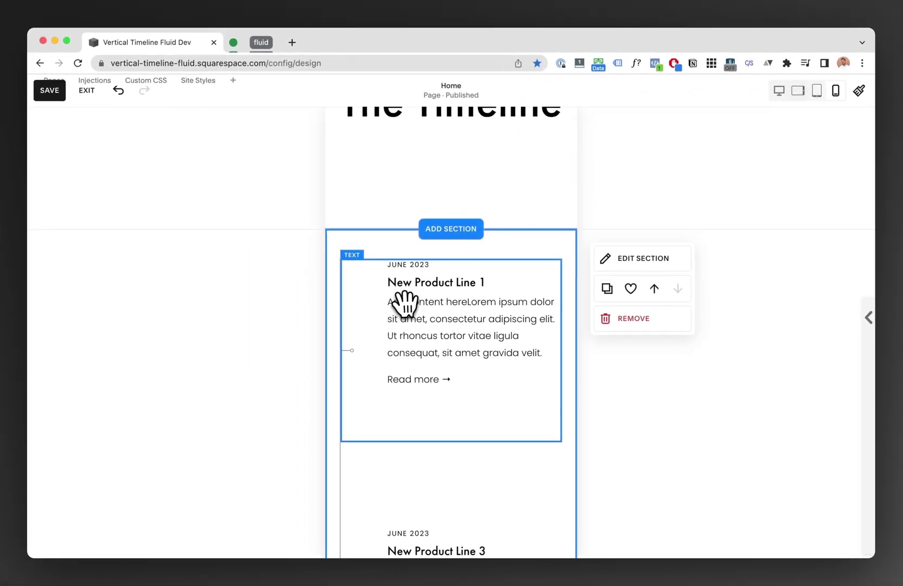
{"action": "left_click", "coordinate": [416, 424]}
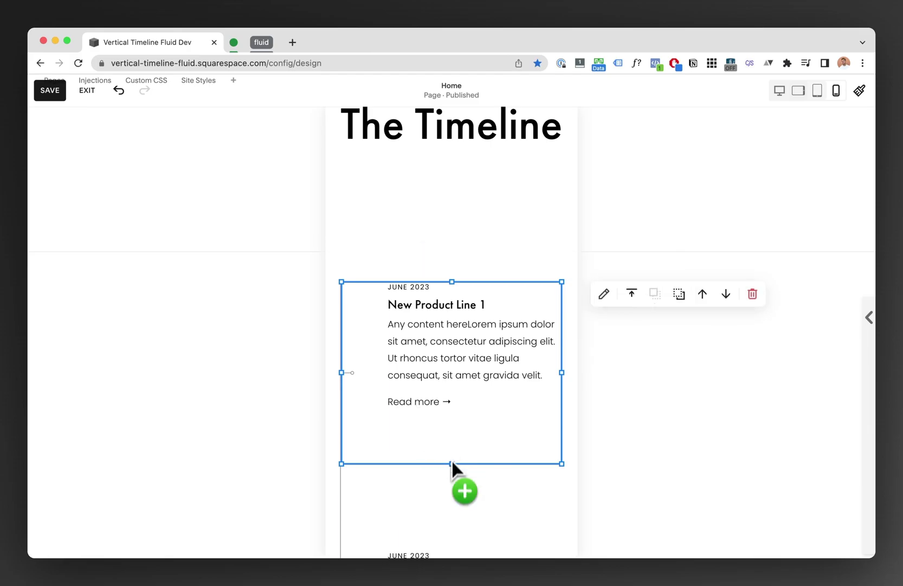
{"action": "left_click_drag", "start_coordinate": [452, 464], "coordinate": [452, 412]}
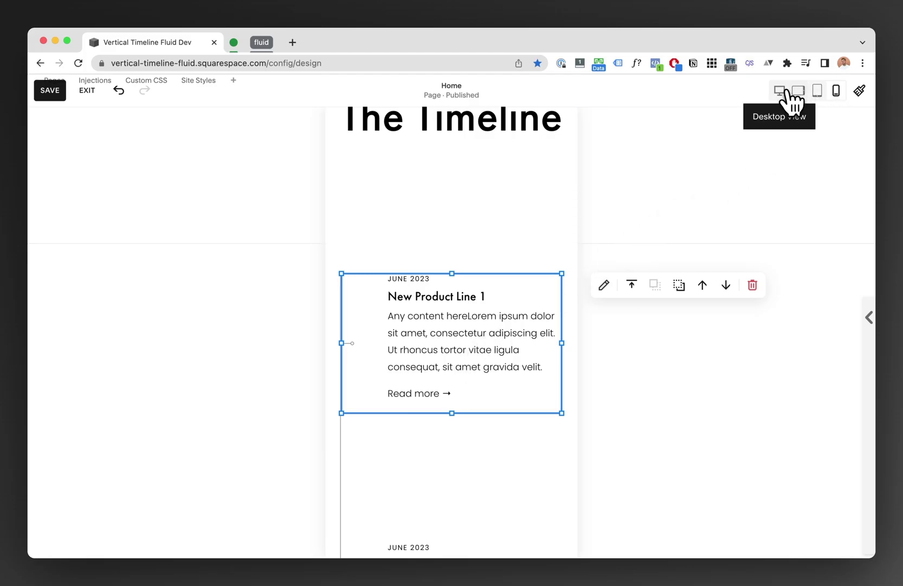
{"action": "left_click", "coordinate": [787, 91]}
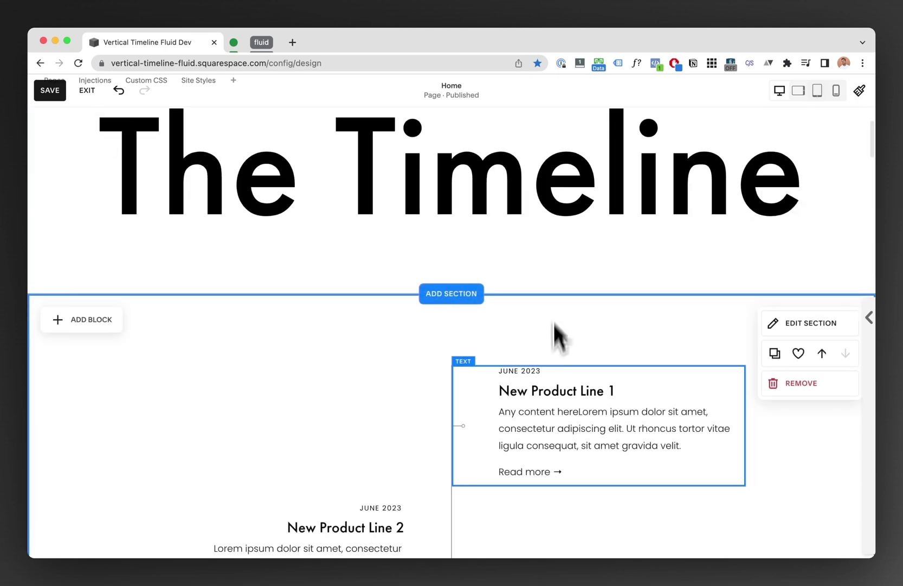
{"action": "scroll", "coordinate": [563, 380], "scroll_direction": "down", "scroll_amount": 1}
{"action": "scroll", "coordinate": [562, 380], "scroll_direction": "down", "scroll_amount": 1}
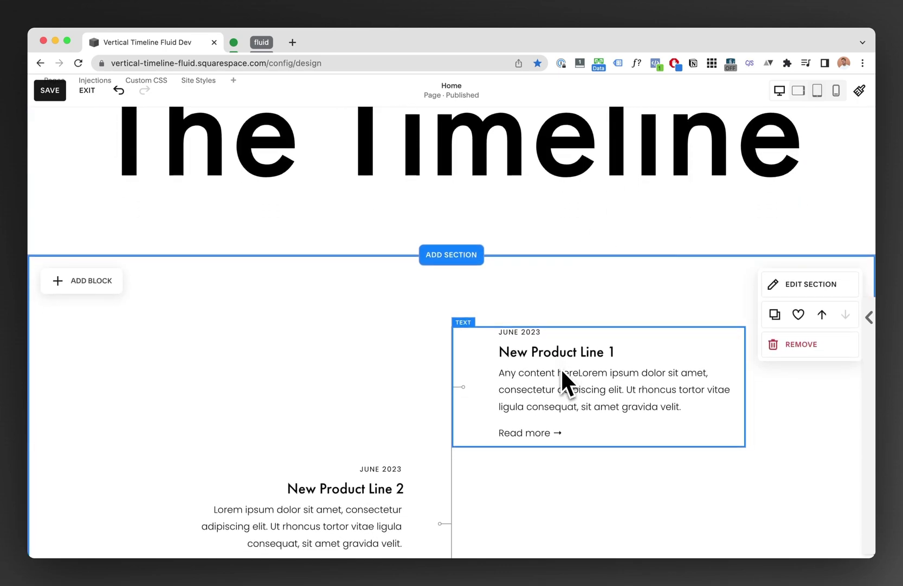
{"action": "scroll", "coordinate": [562, 372], "scroll_direction": "down", "scroll_amount": 3}
{"action": "scroll", "coordinate": [561, 372], "scroll_direction": "down", "scroll_amount": 2}
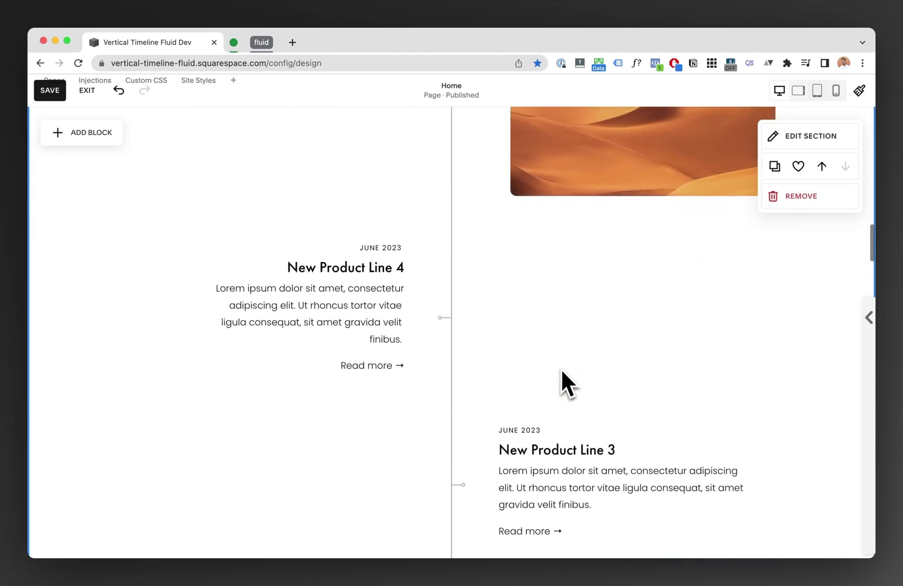
{"action": "scroll", "coordinate": [562, 372], "scroll_direction": "down", "scroll_amount": 5}
{"action": "scroll", "coordinate": [562, 381], "scroll_direction": "down", "scroll_amount": 3}
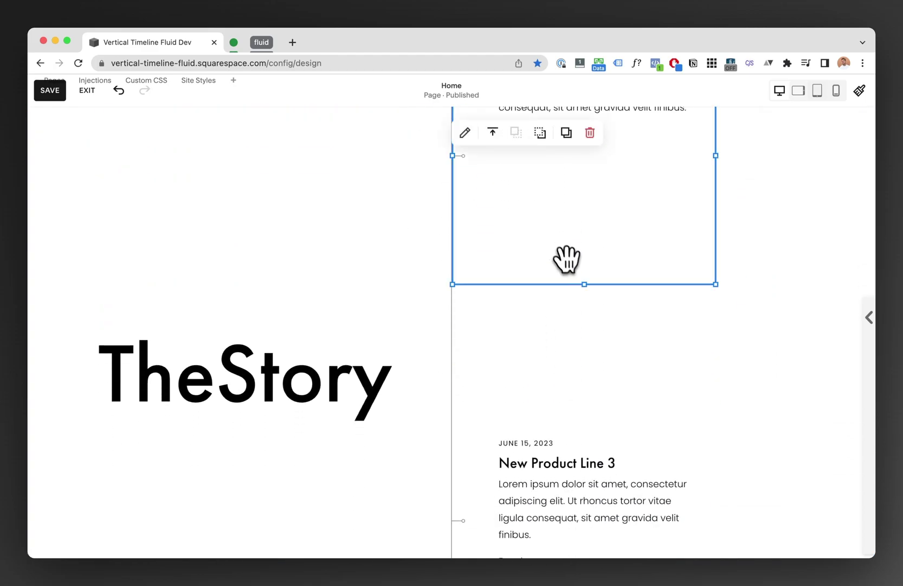
{"action": "mouse_move", "coordinate": [567, 256]}
{"action": "left_mouse_down"}
{"action": "mouse_move", "coordinate": [589, 262]}
{"action": "mouse_move", "coordinate": [587, 145]}
{"action": "left_mouse_up"}
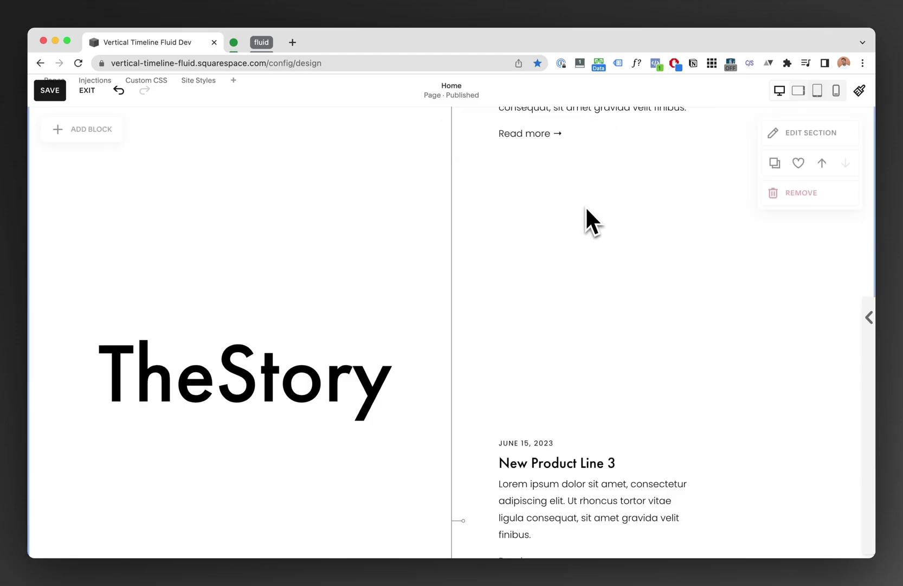
{"action": "scroll", "coordinate": [586, 210], "scroll_direction": "down", "scroll_amount": 1}
{"action": "scroll", "coordinate": [585, 206], "scroll_direction": "down", "scroll_amount": 2}
{"action": "scroll", "coordinate": [586, 200], "scroll_direction": "down", "scroll_amount": 2}
{"action": "scroll", "coordinate": [587, 193], "scroll_direction": "down", "scroll_amount": 4}
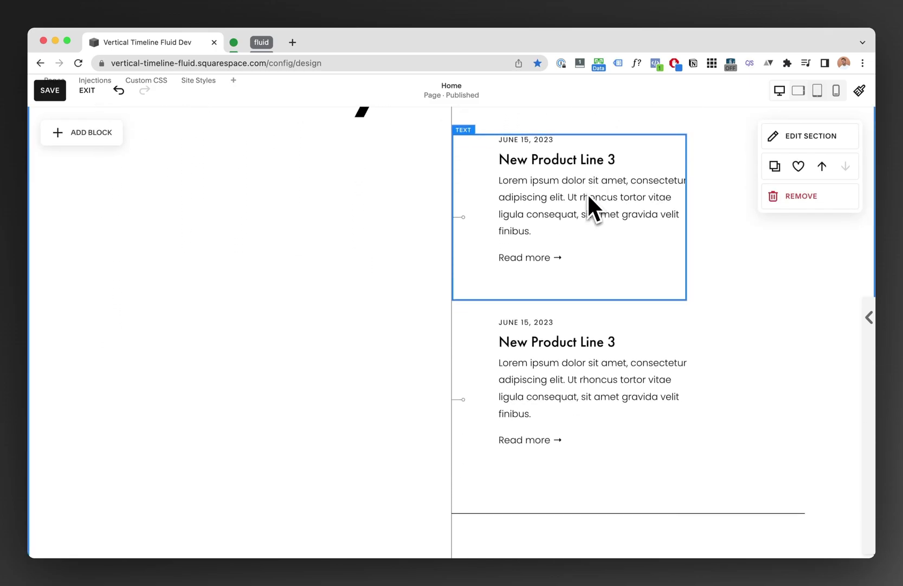
{"action": "scroll", "coordinate": [482, 254], "scroll_direction": "down", "scroll_amount": 5}
{"action": "scroll", "coordinate": [351, 360], "scroll_direction": "up", "scroll_amount": 8}
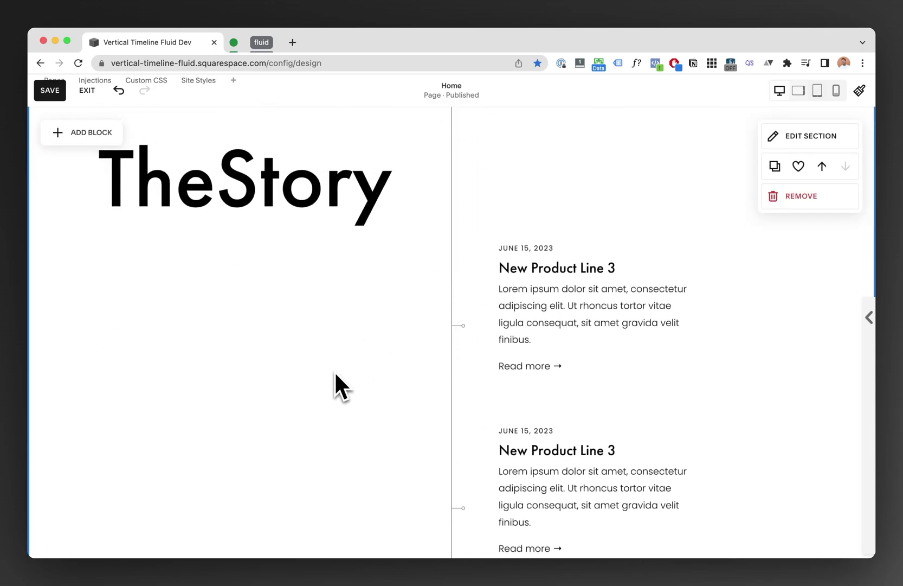
{"action": "scroll", "coordinate": [394, 239], "scroll_direction": "down", "scroll_amount": 1}
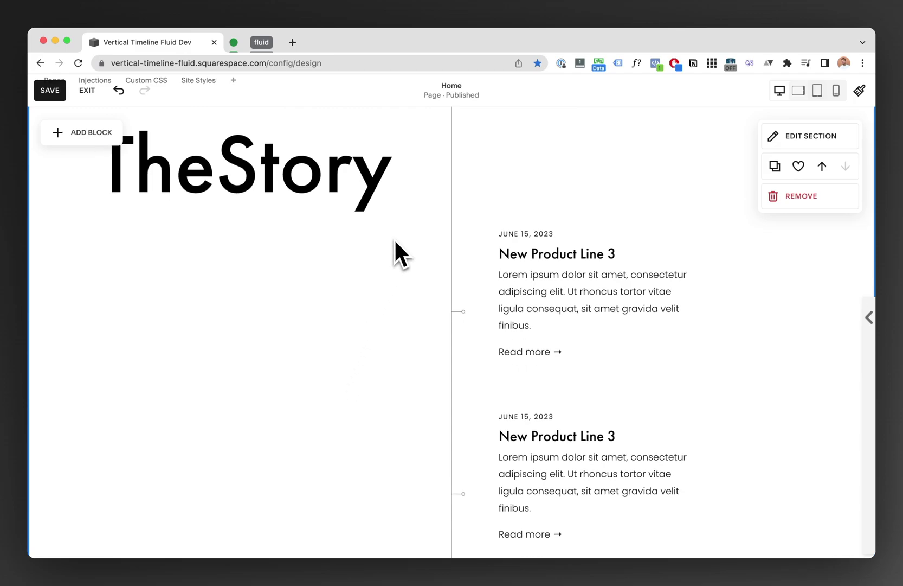
{"action": "scroll", "coordinate": [394, 238], "scroll_direction": "down", "scroll_amount": 1}
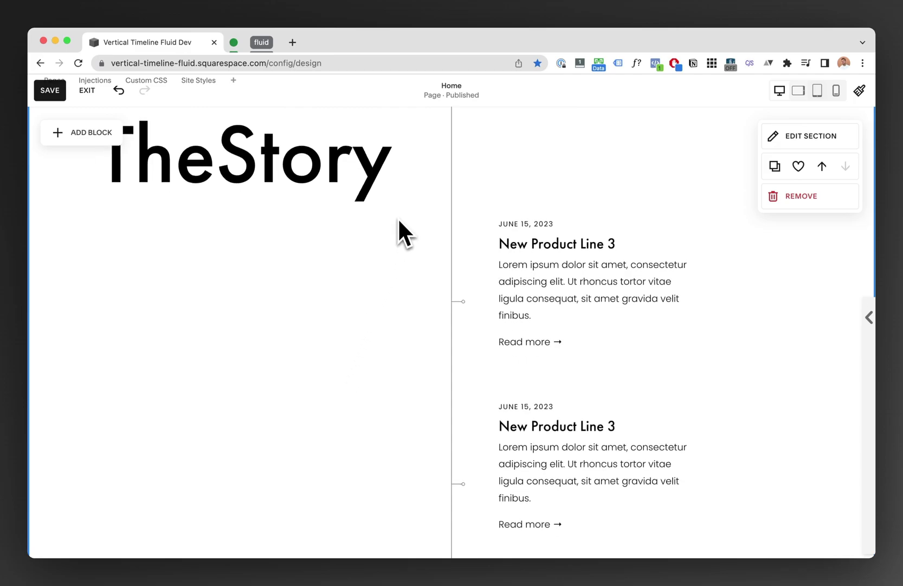
{"action": "scroll", "coordinate": [404, 211], "scroll_direction": "down", "scroll_amount": 1}
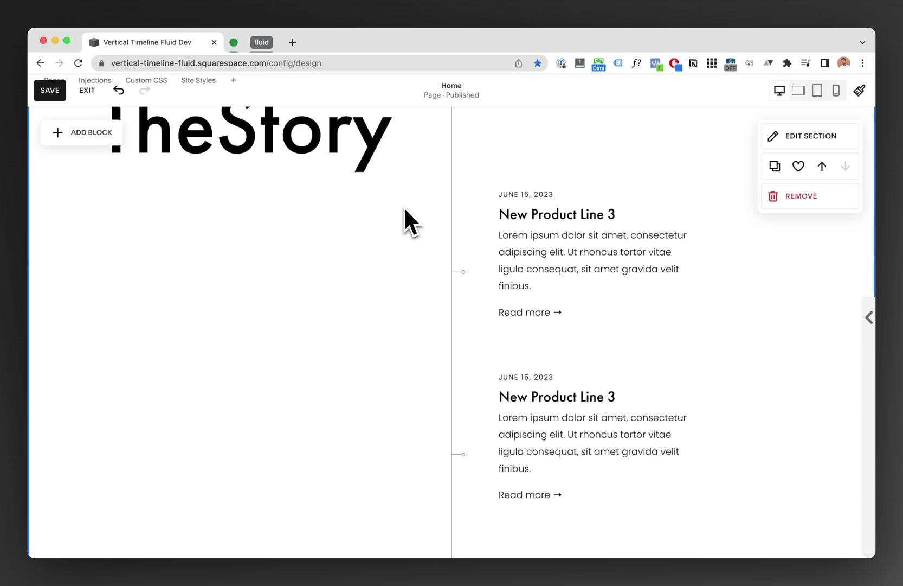
{"action": "scroll", "coordinate": [451, 212], "scroll_direction": "down", "scroll_amount": 2}
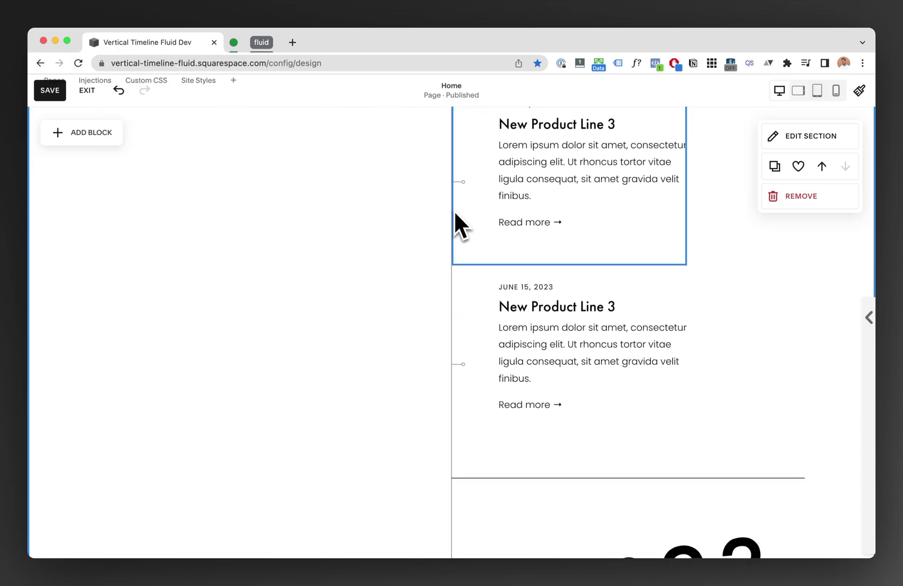
{"action": "scroll", "coordinate": [455, 213], "scroll_direction": "down", "scroll_amount": 2}
{"action": "scroll", "coordinate": [454, 213], "scroll_direction": "down", "scroll_amount": 2}
{"action": "scroll", "coordinate": [454, 213], "scroll_direction": "down", "scroll_amount": 1}
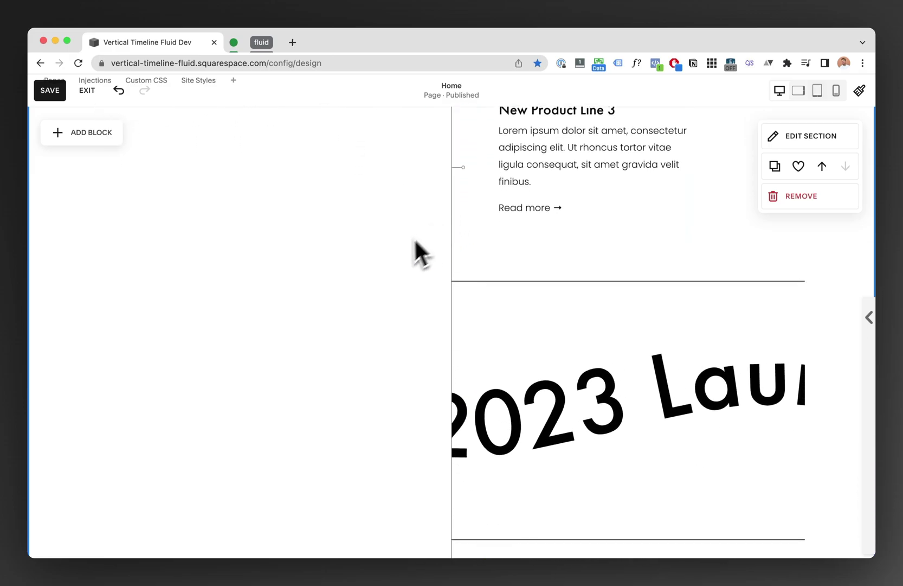
{"action": "scroll", "coordinate": [397, 250], "scroll_direction": "down", "scroll_amount": 1}
{"action": "scroll", "coordinate": [397, 249], "scroll_direction": "down", "scroll_amount": 1}
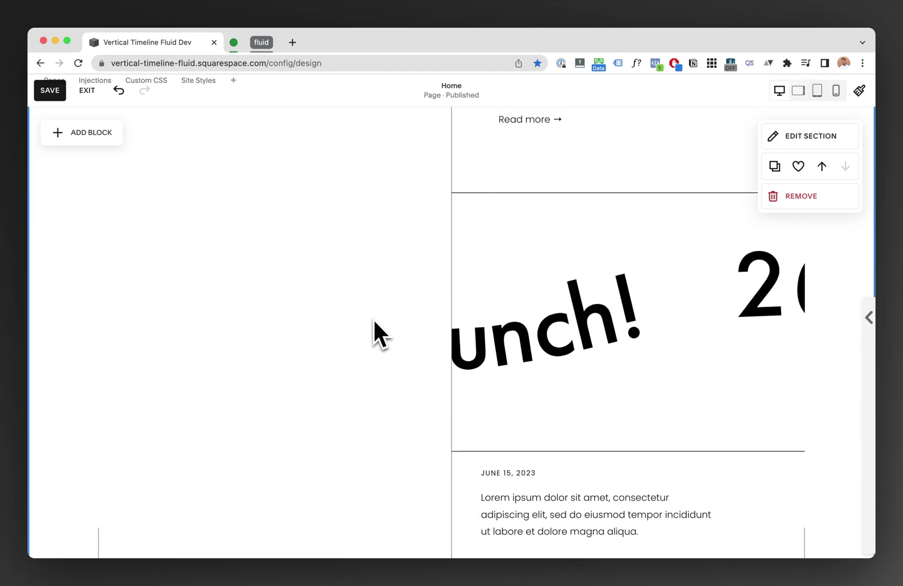
{"action": "scroll", "coordinate": [368, 313], "scroll_direction": "down", "scroll_amount": 1}
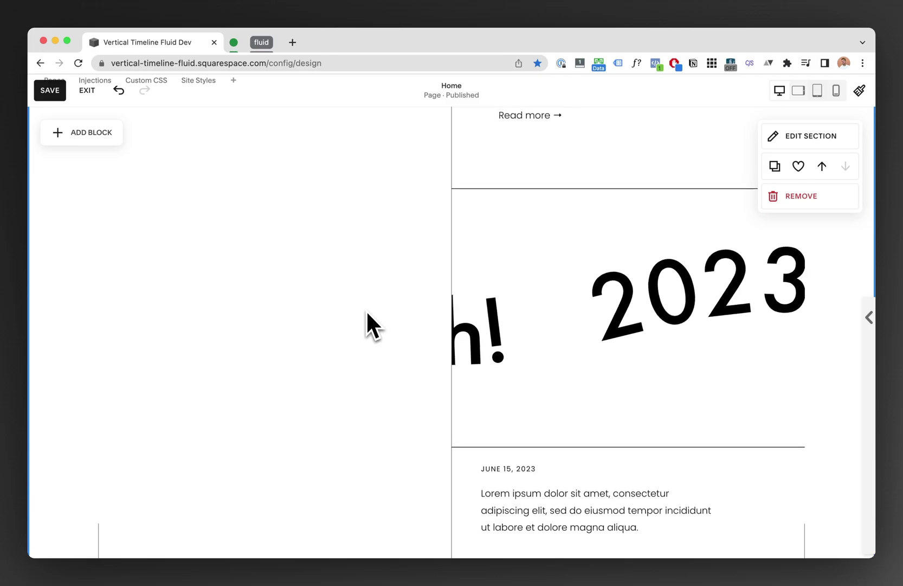
{"action": "scroll", "coordinate": [366, 317], "scroll_direction": "up", "scroll_amount": 2}
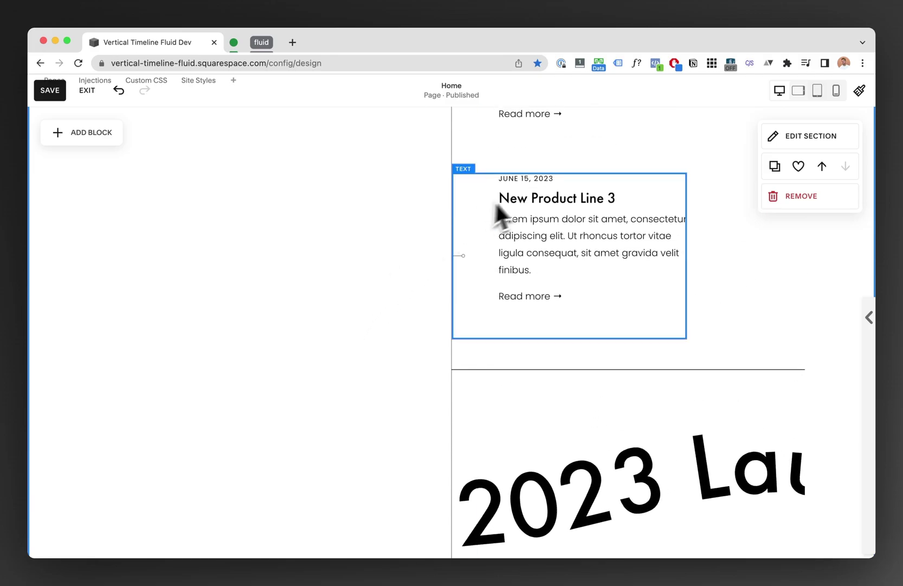
{"action": "scroll", "coordinate": [509, 206], "scroll_direction": "up", "scroll_amount": 1}
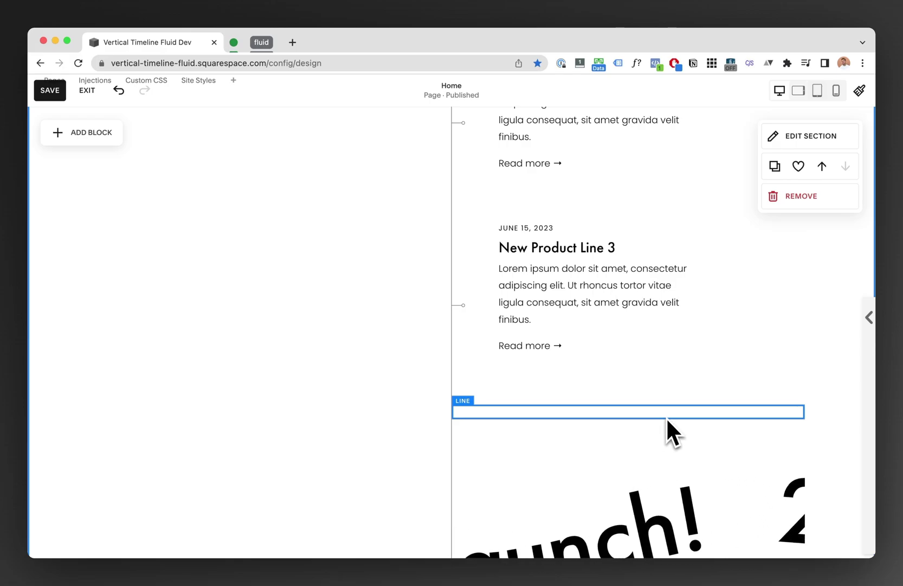
Step: Add a Line block beneath New Product Line 3, undoing its move across the centre line
{"action": "left_click", "coordinate": [116, 133]}
{"action": "left_click", "coordinate": [155, 200]}
{"action": "type", "text": "li"}
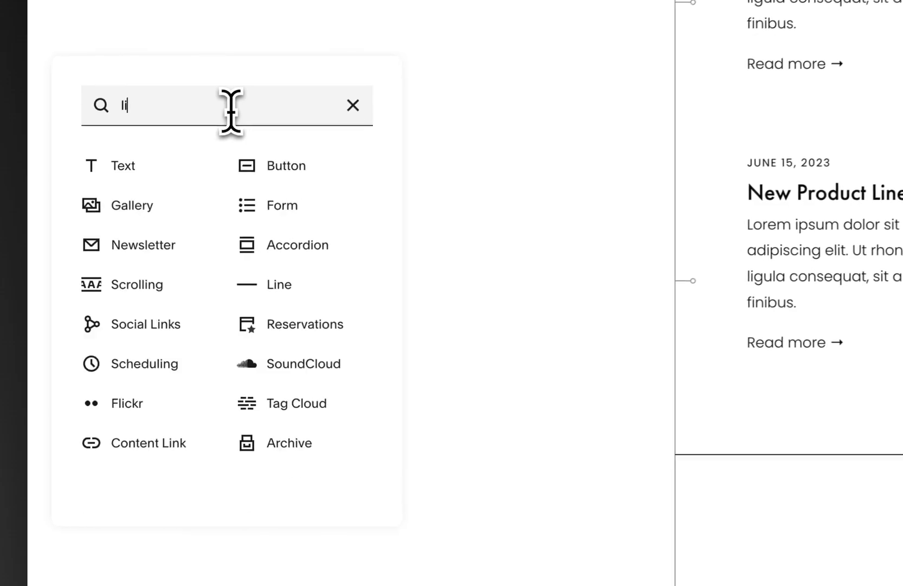
{"action": "type", "text": "ne"}
{"action": "left_click", "coordinate": [195, 174]}
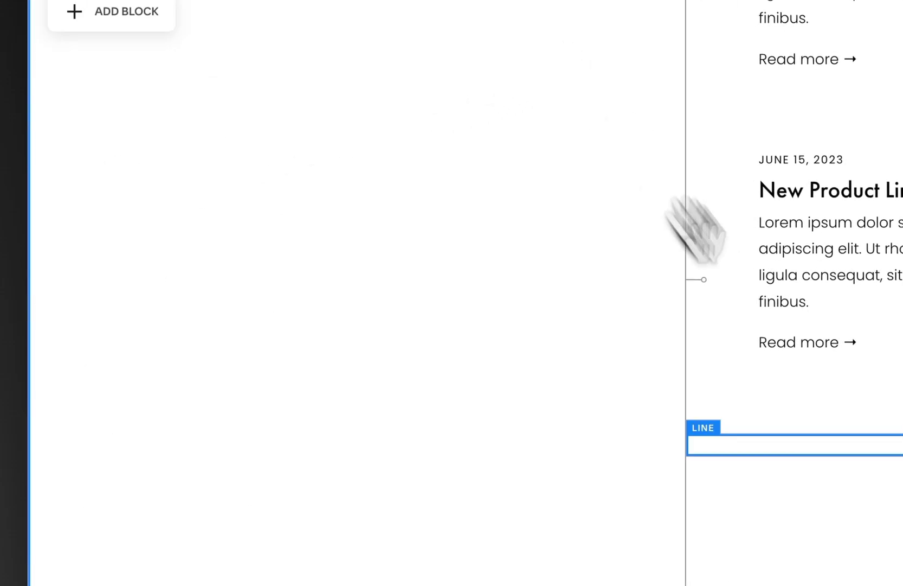
{"action": "left_click_drag", "start_coordinate": [611, 418], "coordinate": [426, 416]}
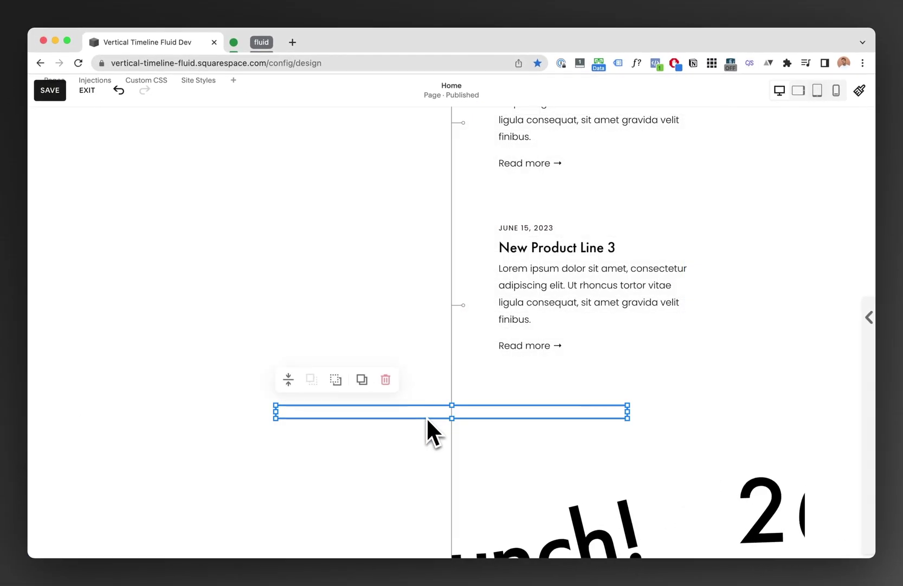
{"action": "left_click", "coordinate": [336, 362]}
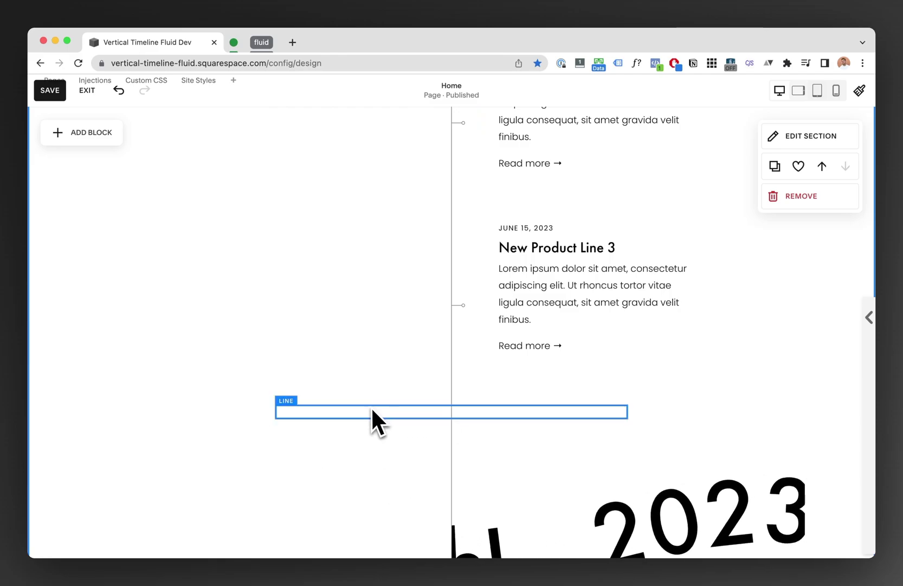
{"action": "key", "text": "ctrl+z"}
{"action": "scroll", "coordinate": [611, 348], "scroll_direction": "down", "scroll_amount": 2}
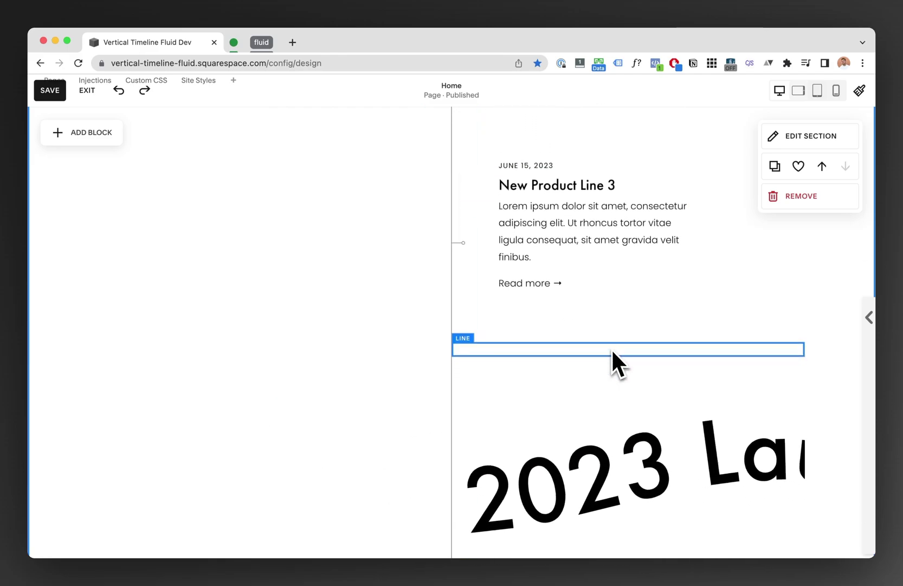
{"action": "scroll", "coordinate": [611, 347], "scroll_direction": "down", "scroll_amount": 1}
{"action": "scroll", "coordinate": [611, 347], "scroll_direction": "down", "scroll_amount": 1}
{"action": "scroll", "coordinate": [612, 348], "scroll_direction": "down", "scroll_amount": 5}
{"action": "scroll", "coordinate": [611, 347], "scroll_direction": "down", "scroll_amount": 4}
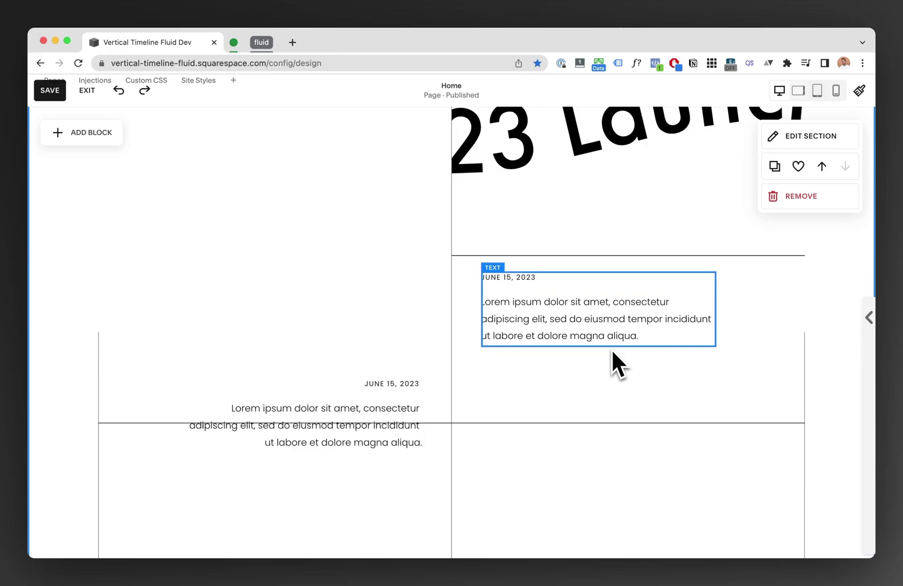
{"action": "scroll", "coordinate": [613, 364], "scroll_direction": "down", "scroll_amount": 3}
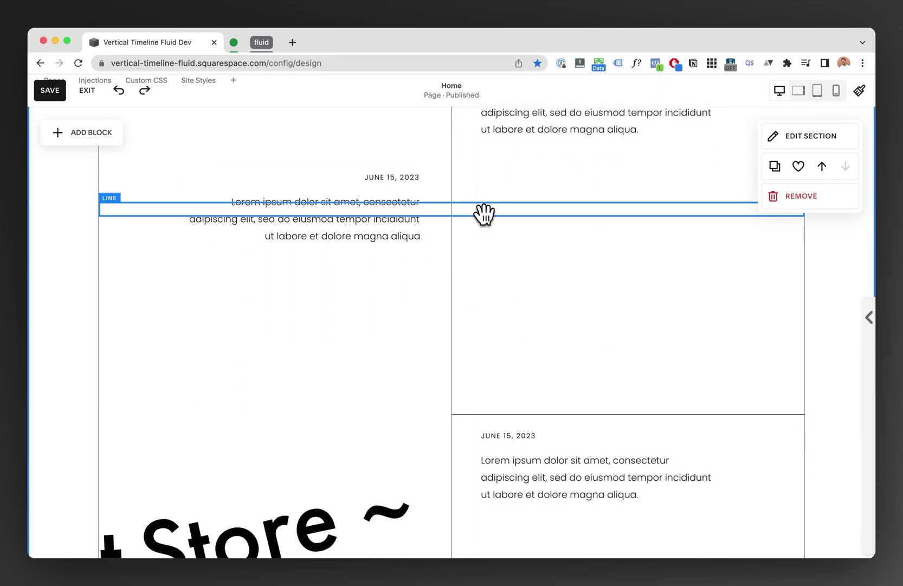
Step: Move the two divider lines lower in the later timeline entries
{"action": "left_click_drag", "start_coordinate": [484, 212], "coordinate": [483, 309]}
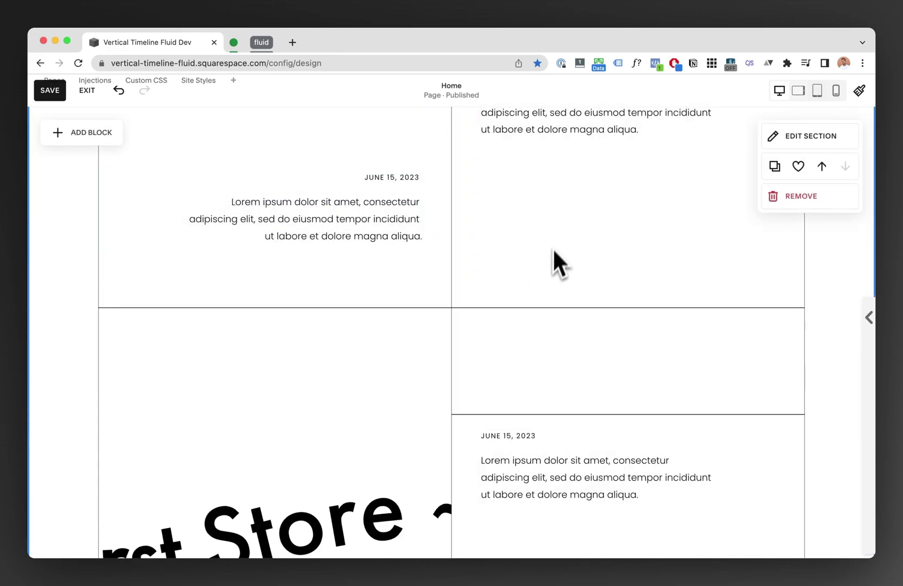
{"action": "scroll", "coordinate": [556, 240], "scroll_direction": "down", "scroll_amount": 1}
{"action": "scroll", "coordinate": [556, 226], "scroll_direction": "down", "scroll_amount": 1}
{"action": "scroll", "coordinate": [558, 283], "scroll_direction": "down", "scroll_amount": 4}
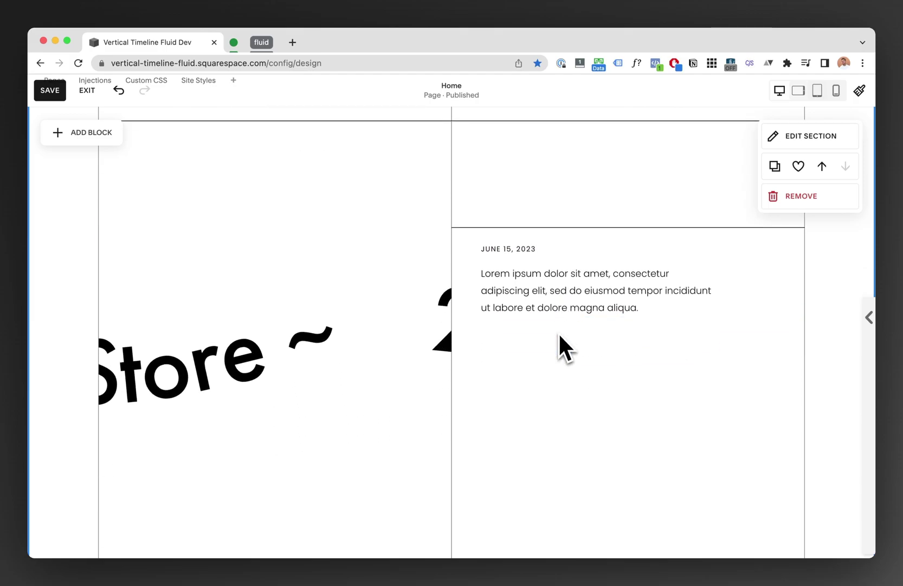
{"action": "left_click", "coordinate": [546, 195]}
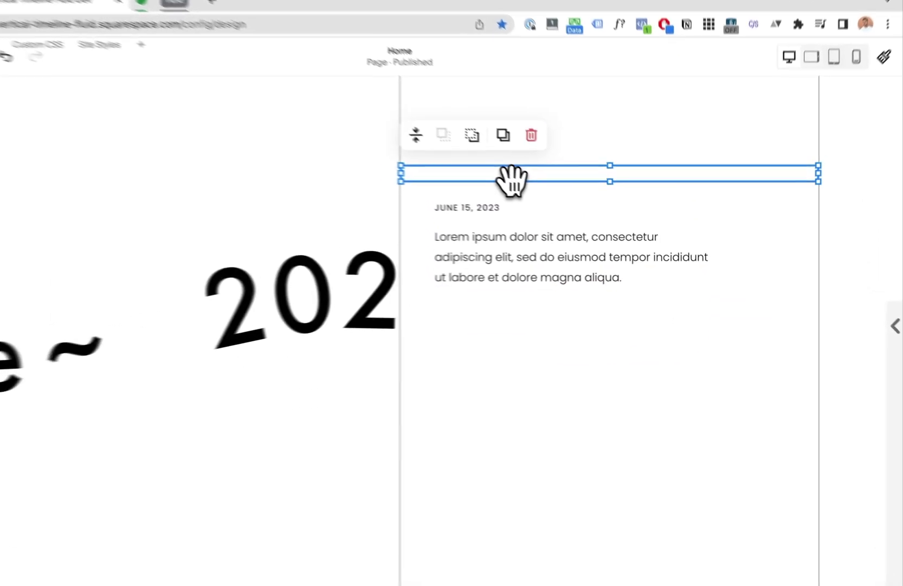
{"action": "left_click_drag", "start_coordinate": [766, 186], "coordinate": [760, 384]}
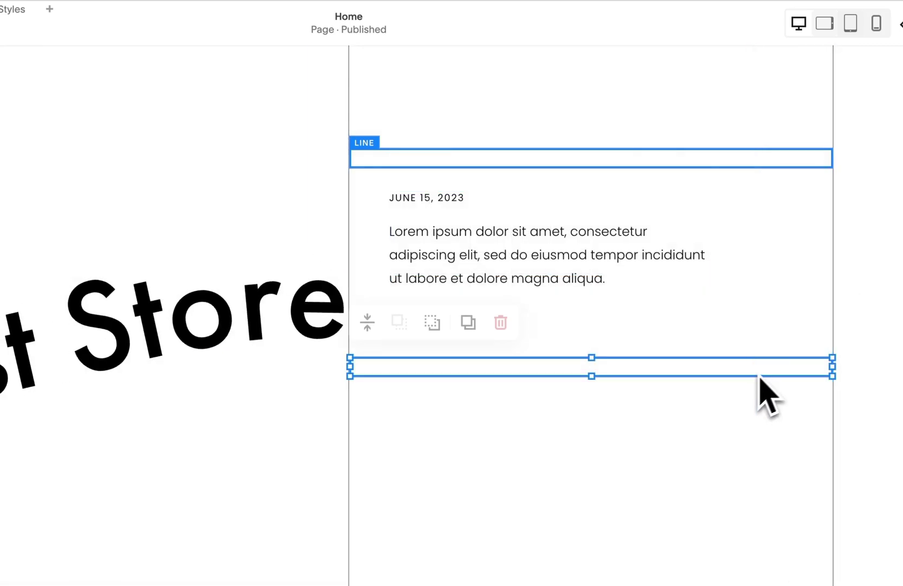
{"action": "left_click", "coordinate": [854, 336]}
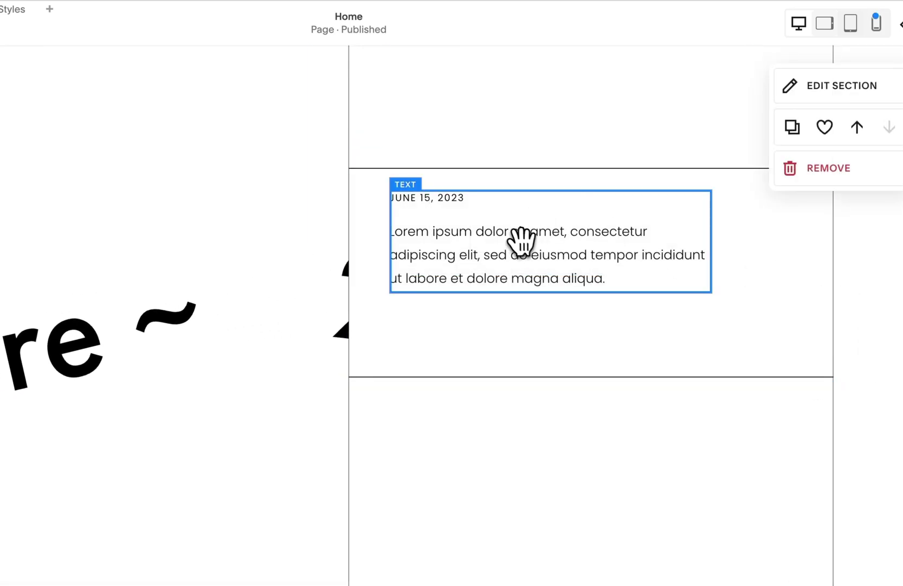
Step: Move the June 15, 2023 text block lower and exit page editing
{"action": "left_click_drag", "start_coordinate": [522, 242], "coordinate": [518, 291]}
{"action": "left_click", "coordinate": [592, 228]}
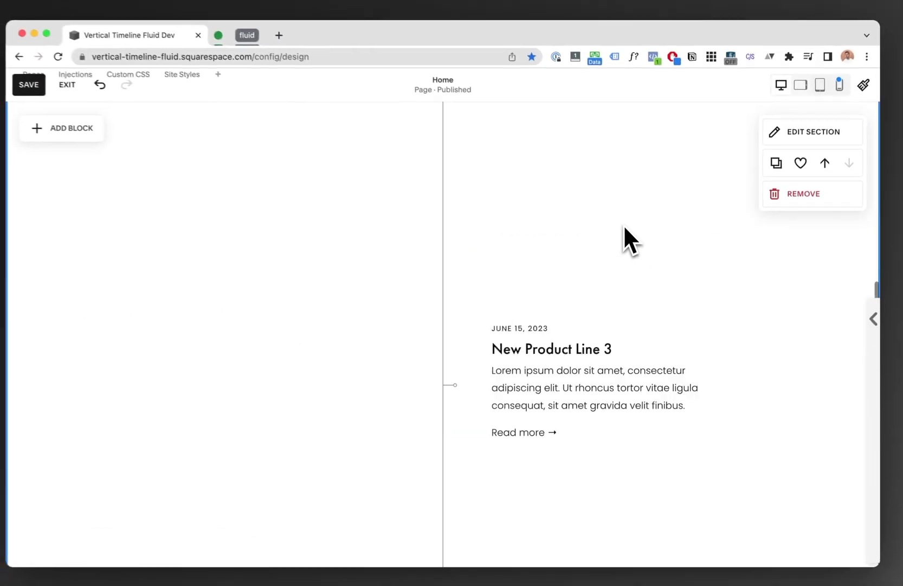
{"action": "scroll", "coordinate": [625, 224], "scroll_direction": "up", "scroll_amount": 10}
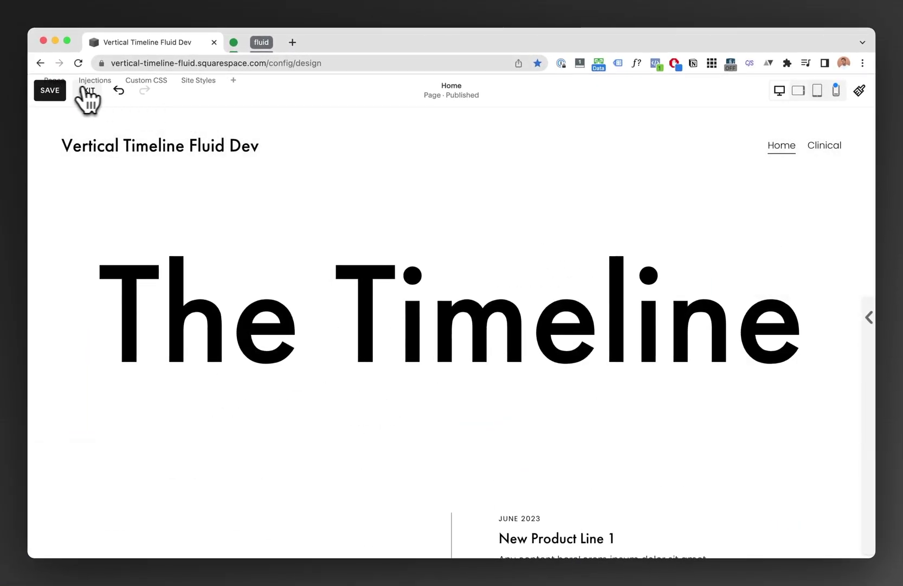
{"action": "left_click", "coordinate": [86, 90]}
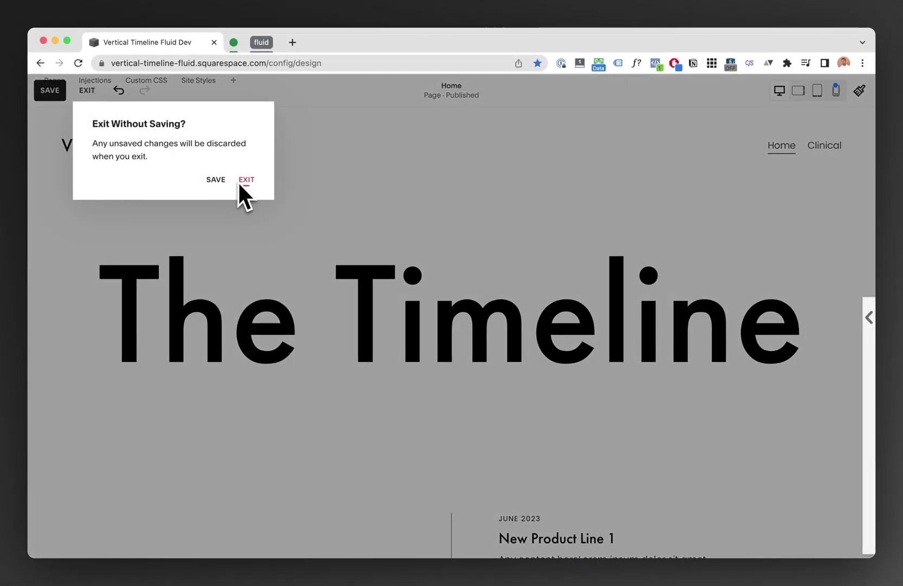
Step: Confirm exiting the editor without saving the changes
{"action": "left_click", "coordinate": [216, 179]}
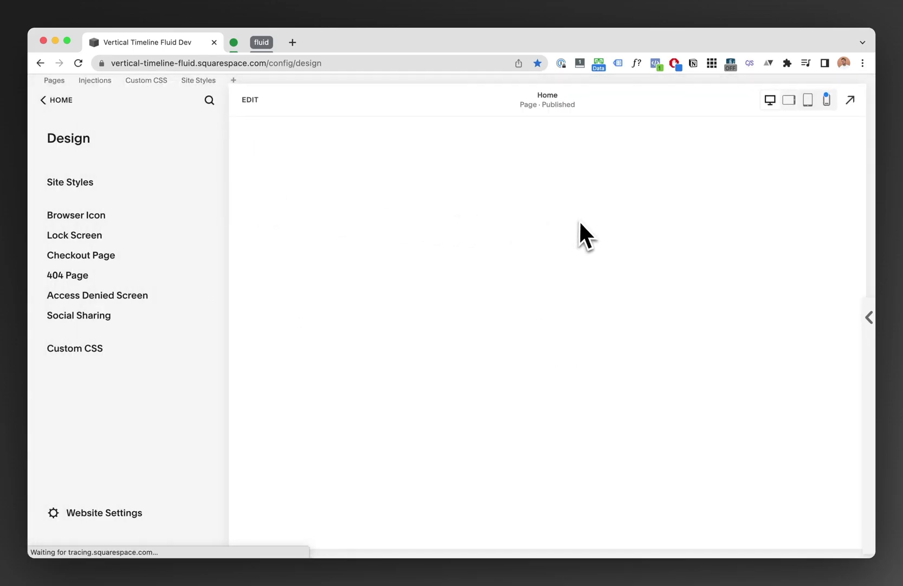
{"action": "scroll", "coordinate": [609, 223], "scroll_direction": "down", "scroll_amount": 3}
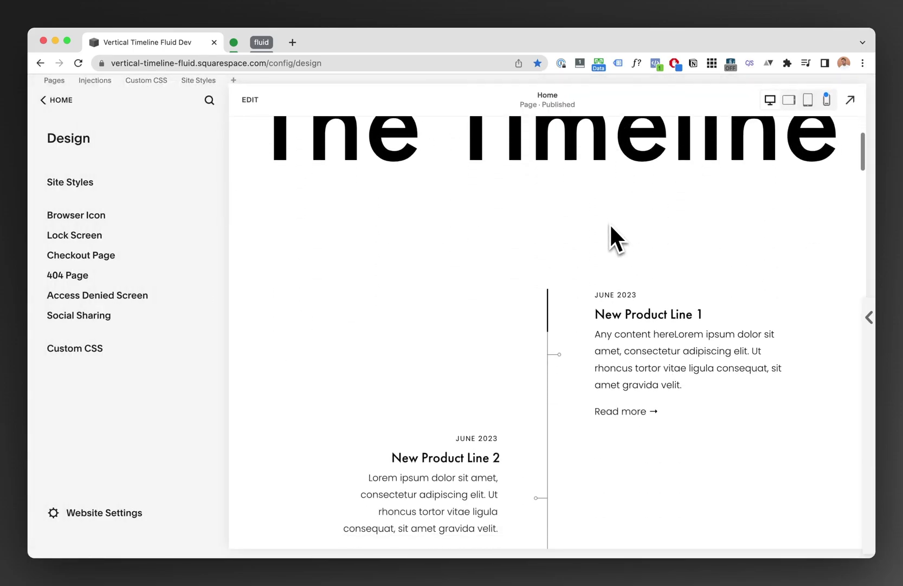
{"action": "scroll", "coordinate": [610, 225], "scroll_direction": "down", "scroll_amount": 1}
{"action": "scroll", "coordinate": [610, 227], "scroll_direction": "down", "scroll_amount": 2}
{"action": "scroll", "coordinate": [611, 226], "scroll_direction": "down", "scroll_amount": 2}
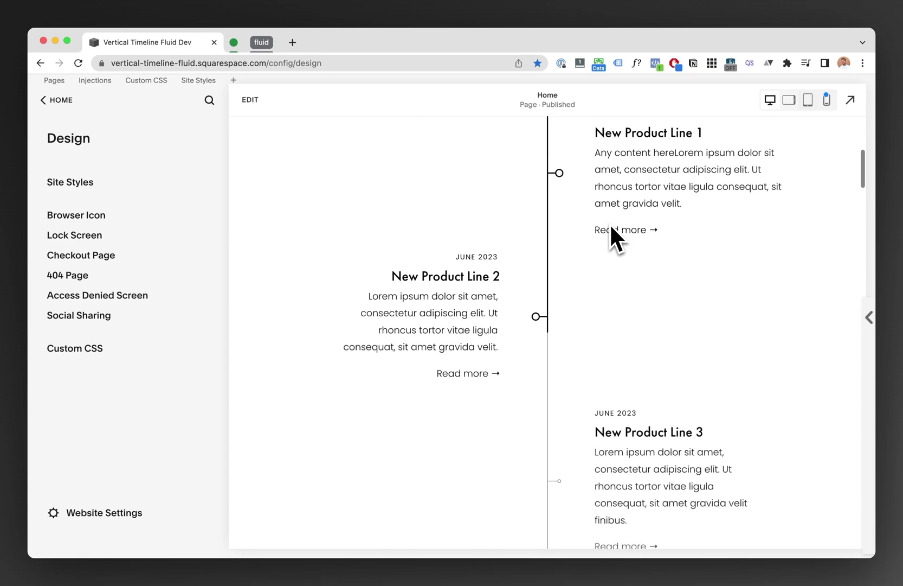
{"action": "scroll", "coordinate": [611, 227], "scroll_direction": "down", "scroll_amount": 1}
{"action": "scroll", "coordinate": [610, 223], "scroll_direction": "up", "scroll_amount": 1}
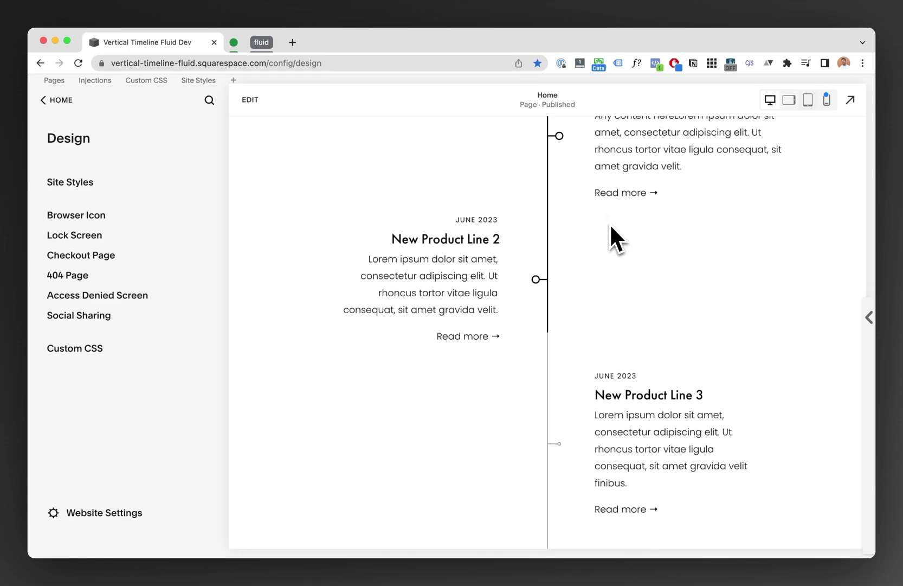
{"action": "scroll", "coordinate": [611, 226], "scroll_direction": "up", "scroll_amount": 1}
{"action": "scroll", "coordinate": [610, 227], "scroll_direction": "up", "scroll_amount": 1}
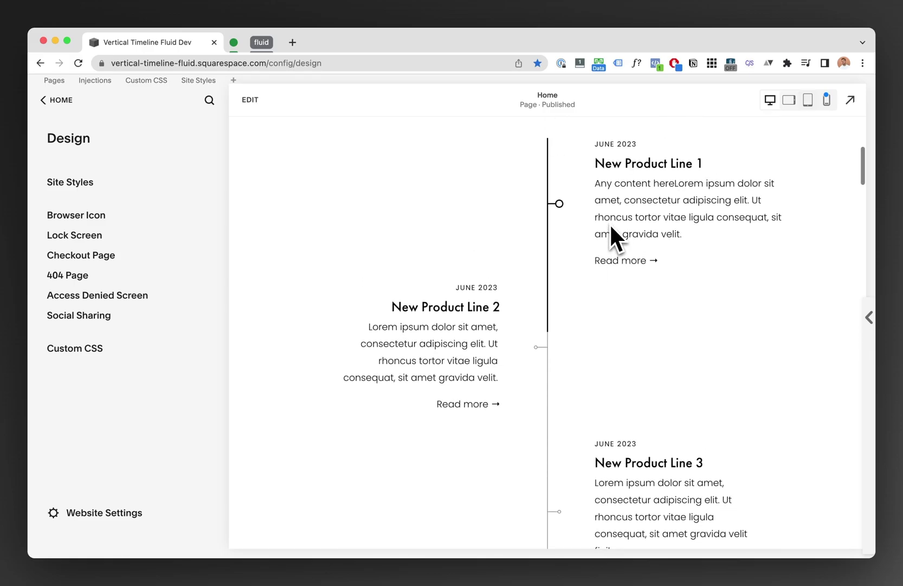
{"action": "scroll", "coordinate": [610, 224], "scroll_direction": "down", "scroll_amount": 1}
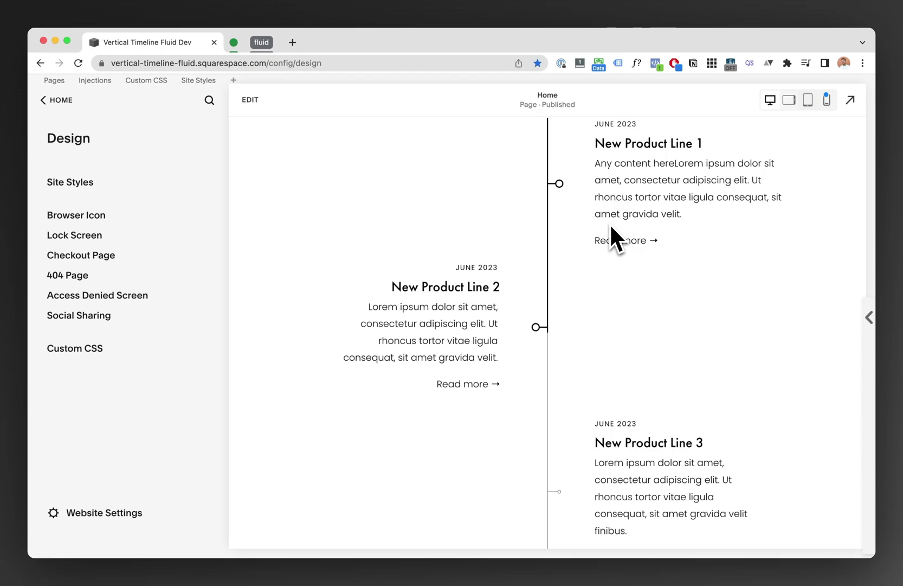
{"action": "scroll", "coordinate": [610, 223], "scroll_direction": "up", "scroll_amount": 2}
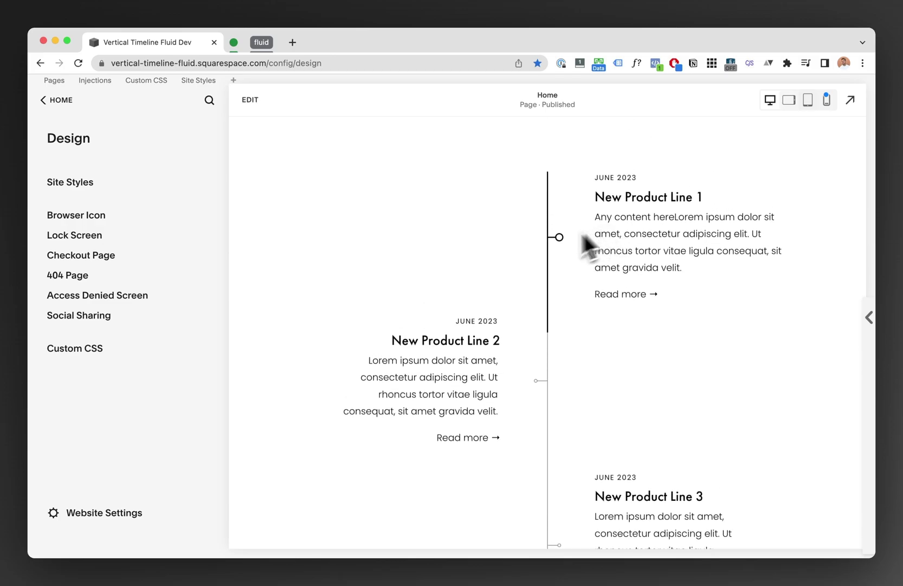
{"action": "scroll", "coordinate": [598, 326], "scroll_direction": "up", "scroll_amount": 5}
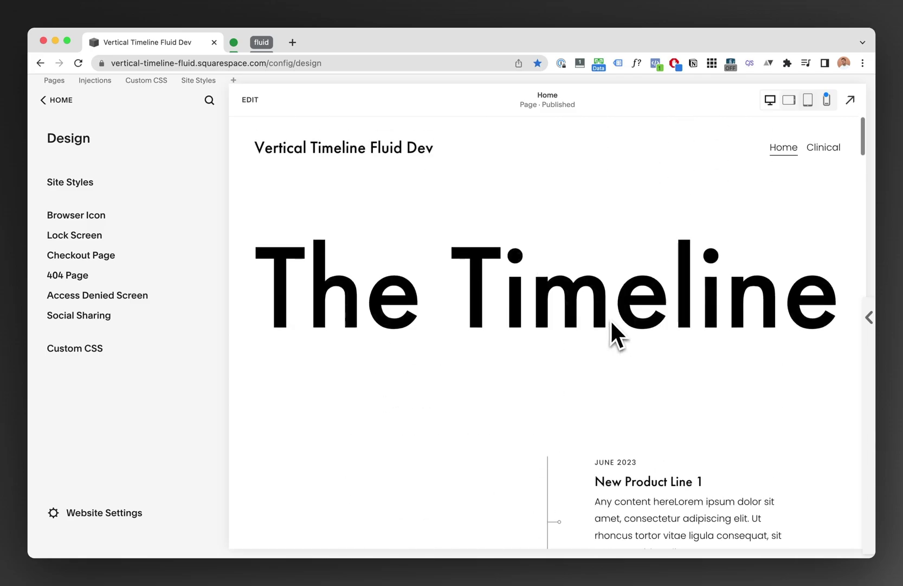
Step: Set --timelinehorizontallinelength to 0px in the site's Custom CSS
{"action": "left_click", "coordinate": [78, 348]}
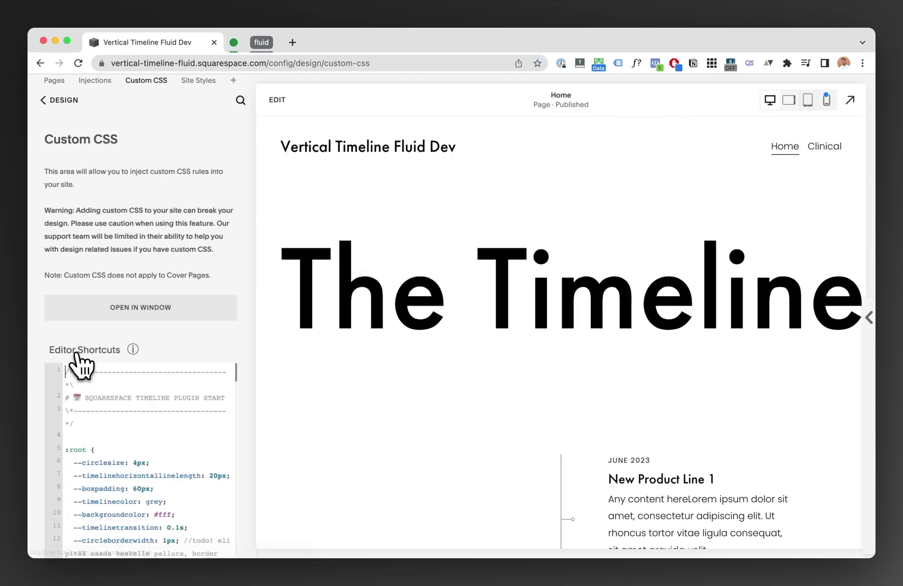
{"action": "scroll", "coordinate": [169, 266], "scroll_direction": "down", "scroll_amount": 2}
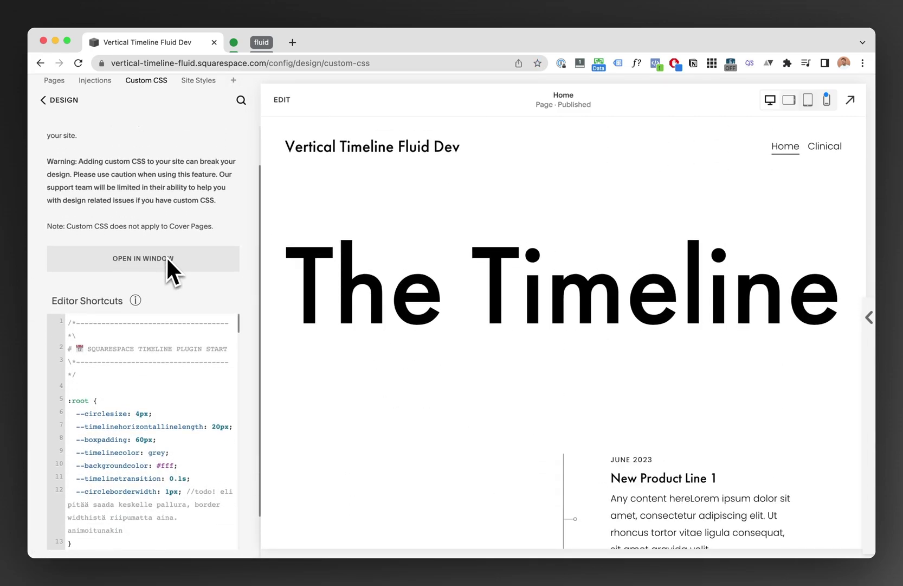
{"action": "scroll", "coordinate": [171, 268], "scroll_direction": "down", "scroll_amount": 2}
{"action": "scroll", "coordinate": [514, 360], "scroll_direction": "down", "scroll_amount": 3}
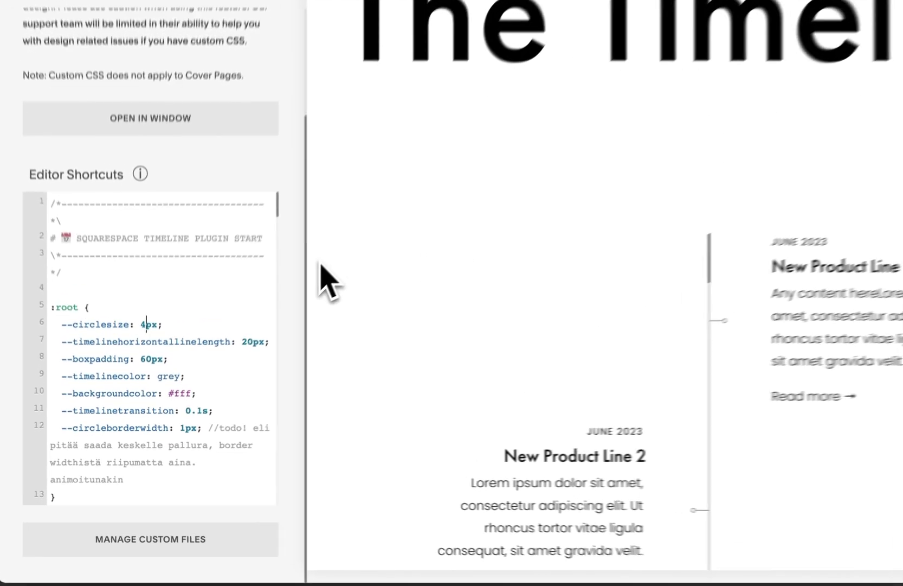
{"action": "key", "text": "BackSpace"}
{"action": "type", "text": "10"}
{"action": "left_click", "coordinate": [201, 381]}
{"action": "type", "text": "4"}
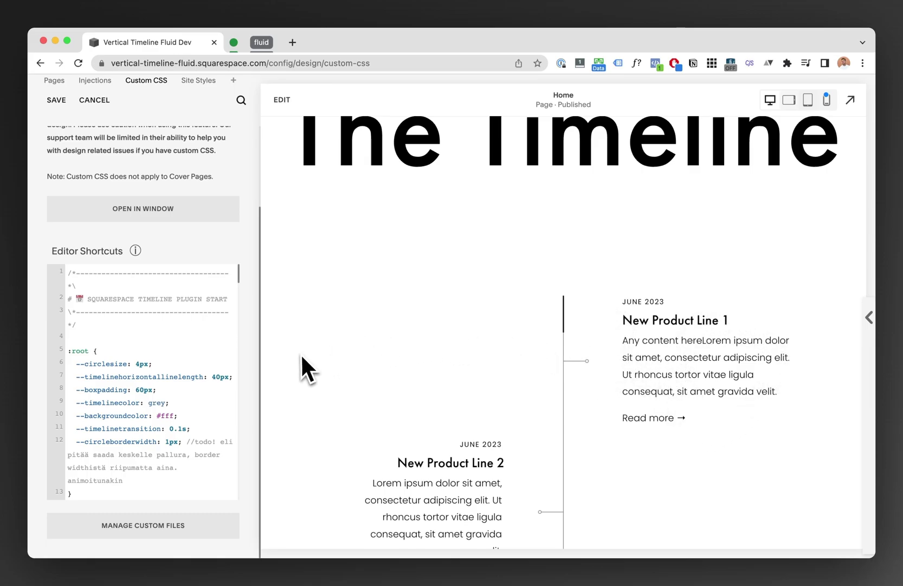
{"action": "key", "text": "BackSpace"}
{"action": "type", "text": "1"}
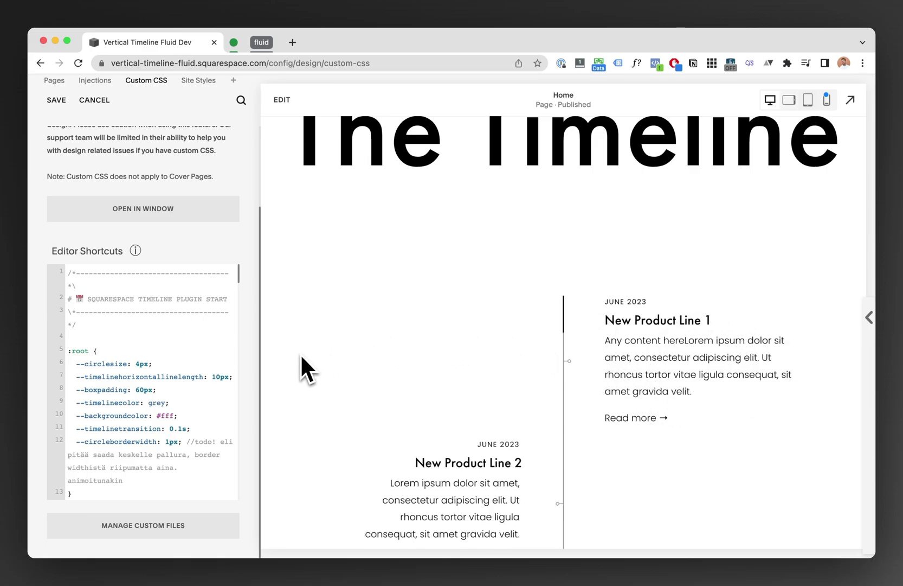
{"action": "key", "text": "BackSpace"}
{"action": "type", "text": "0"}
{"action": "key", "text": "BackSpace"}
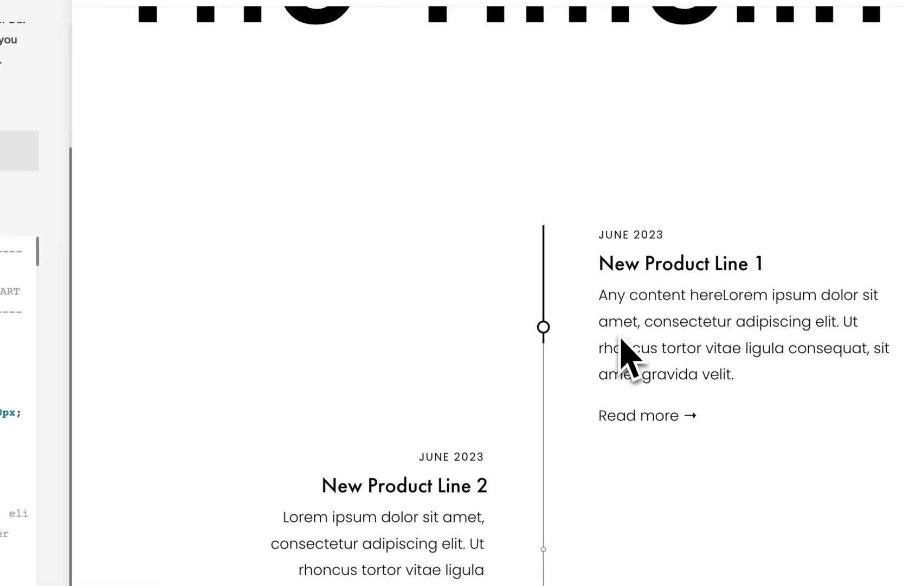
{"action": "scroll", "coordinate": [600, 332], "scroll_direction": "down", "scroll_amount": 1}
{"action": "scroll", "coordinate": [591, 327], "scroll_direction": "down", "scroll_amount": 2}
{"action": "scroll", "coordinate": [590, 324], "scroll_direction": "down", "scroll_amount": 2}
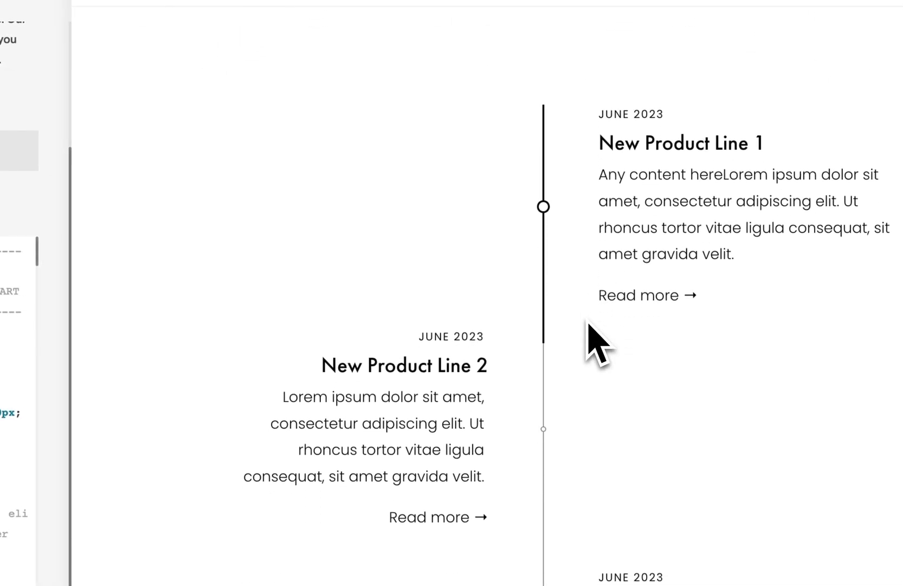
{"action": "scroll", "coordinate": [590, 325], "scroll_direction": "down", "scroll_amount": 2}
{"action": "scroll", "coordinate": [589, 325], "scroll_direction": "down", "scroll_amount": 1}
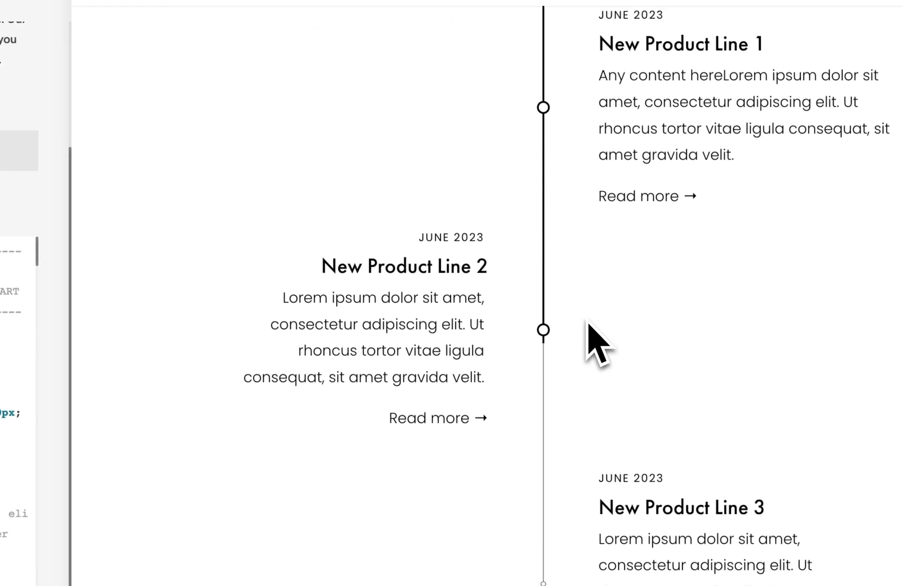
{"action": "scroll", "coordinate": [586, 323], "scroll_direction": "up", "scroll_amount": 1}
{"action": "scroll", "coordinate": [587, 322], "scroll_direction": "up", "scroll_amount": 1}
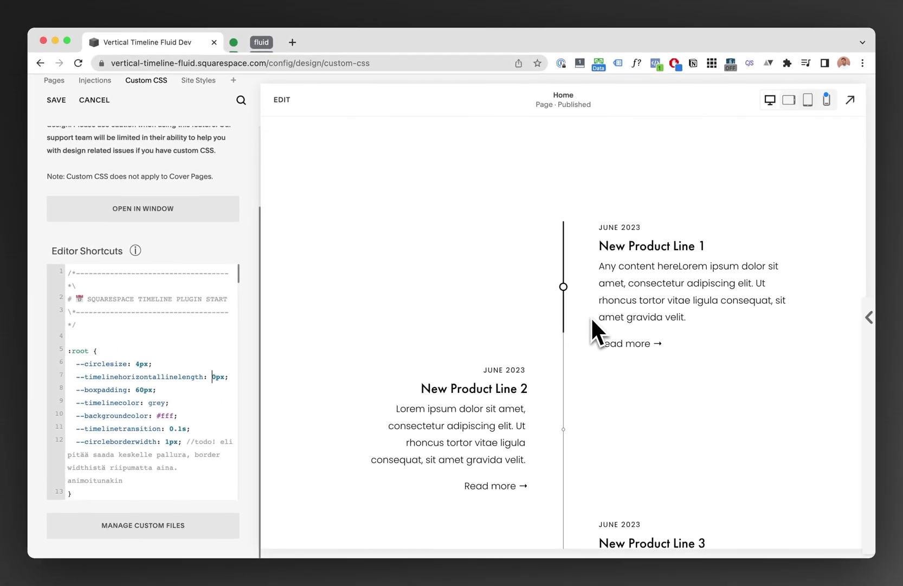
{"action": "scroll", "coordinate": [585, 315], "scroll_direction": "up", "scroll_amount": 1}
{"action": "scroll", "coordinate": [584, 315], "scroll_direction": "up", "scroll_amount": 1}
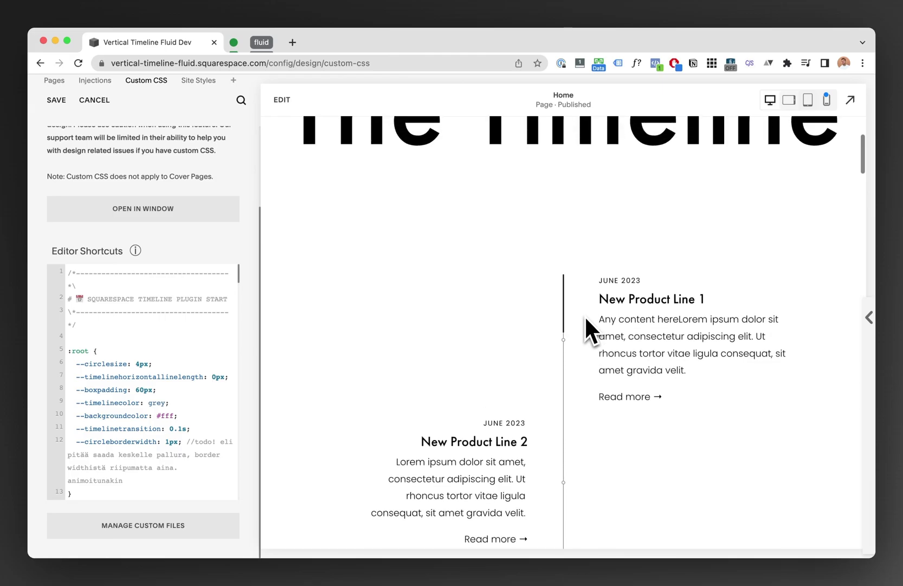
{"action": "scroll", "coordinate": [584, 315], "scroll_direction": "down", "scroll_amount": 1}
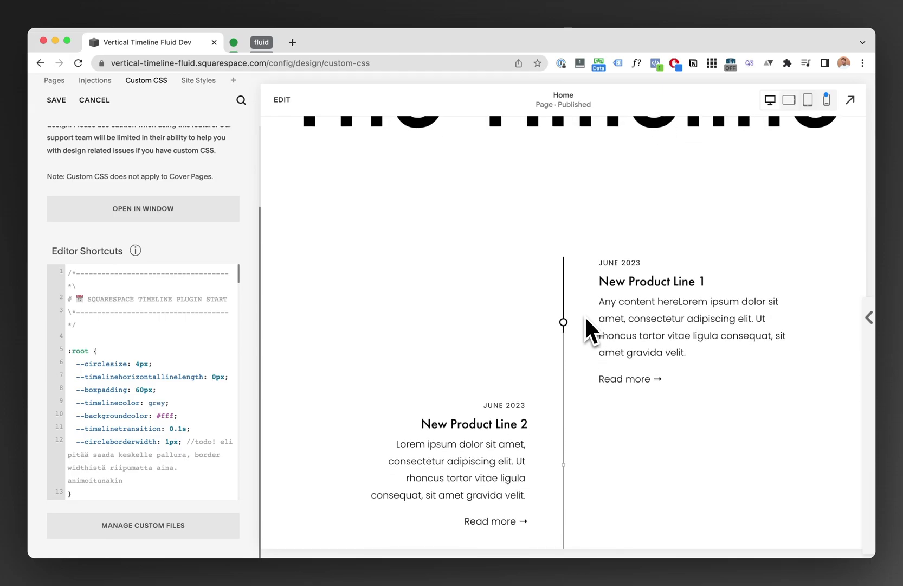
{"action": "scroll", "coordinate": [582, 302], "scroll_direction": "down", "scroll_amount": 1}
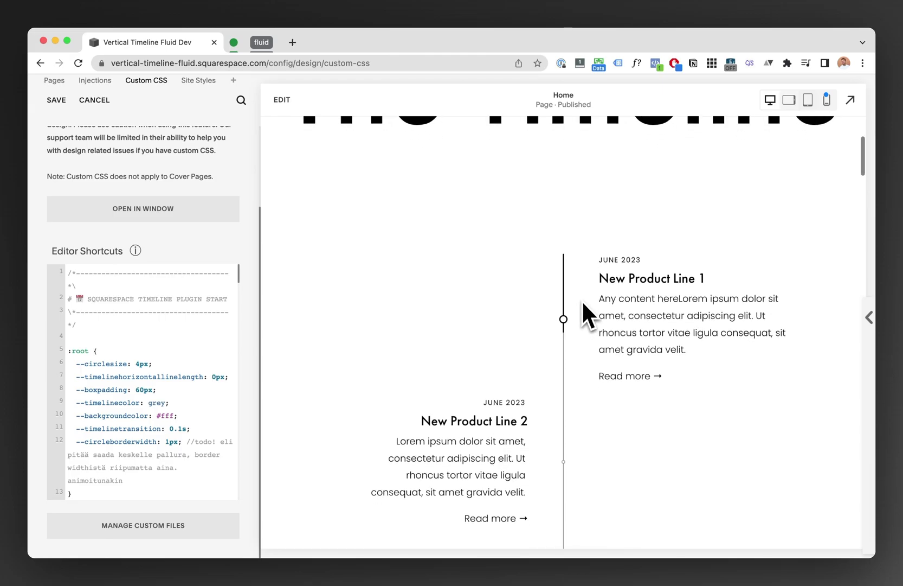
{"action": "scroll", "coordinate": [582, 304], "scroll_direction": "down", "scroll_amount": 1}
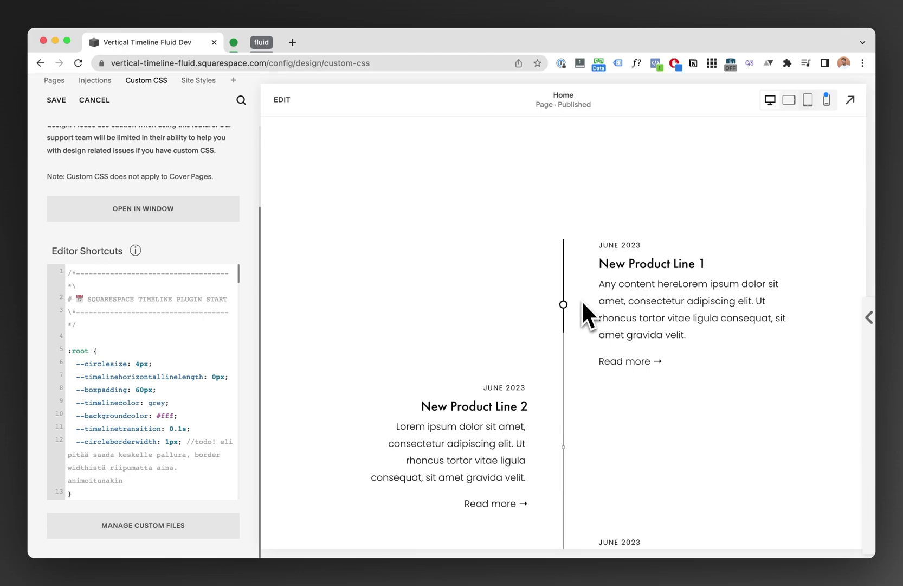
{"action": "scroll", "coordinate": [581, 300], "scroll_direction": "down", "scroll_amount": 5}
{"action": "scroll", "coordinate": [582, 300], "scroll_direction": "down", "scroll_amount": 2}
{"action": "scroll", "coordinate": [582, 303], "scroll_direction": "down", "scroll_amount": 1}
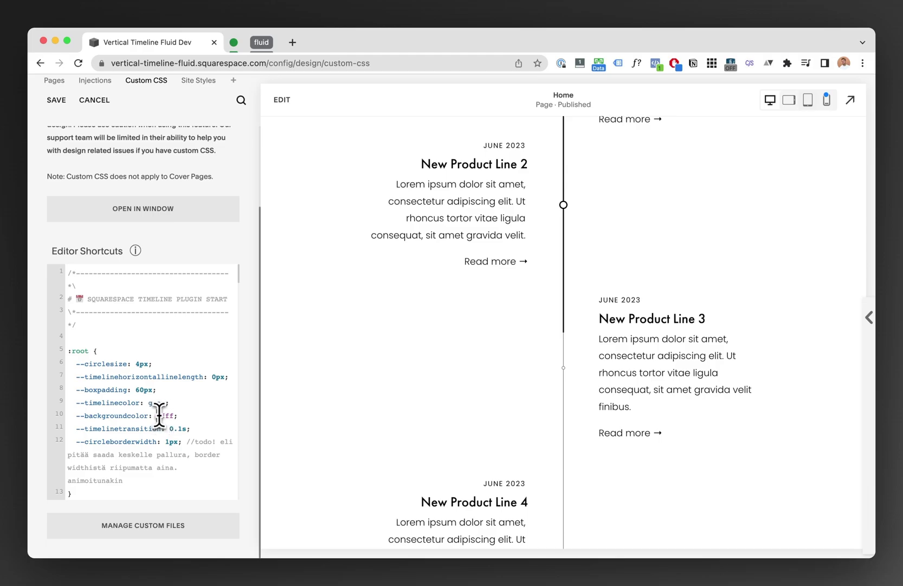
{"action": "type", "text": "red"}
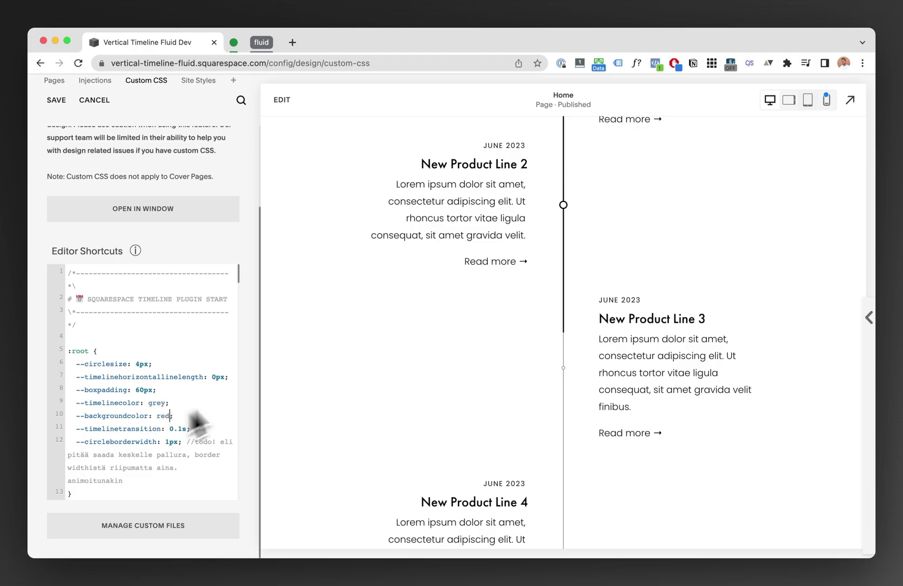
{"action": "scroll", "coordinate": [443, 305], "scroll_direction": "down", "scroll_amount": 5}
{"action": "scroll", "coordinate": [444, 308], "scroll_direction": "down", "scroll_amount": 3}
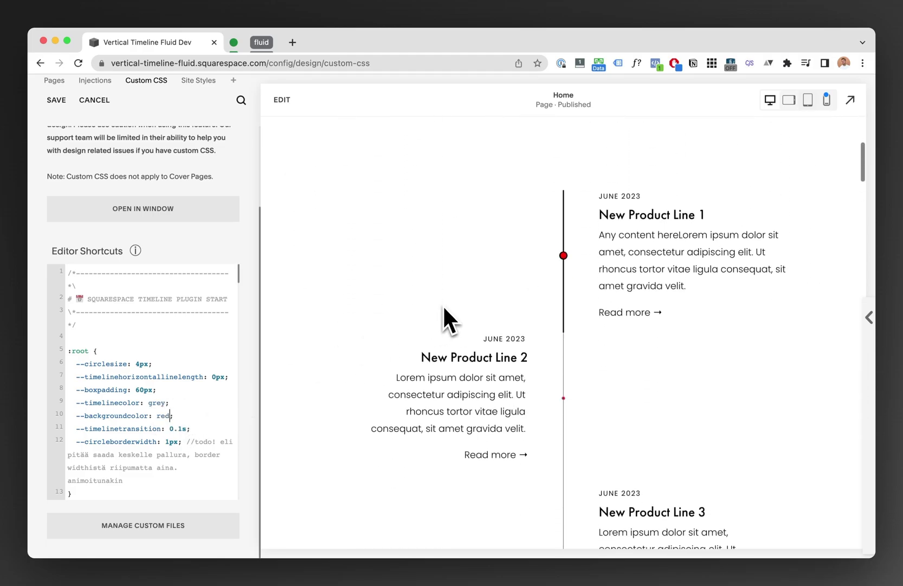
{"action": "scroll", "coordinate": [443, 308], "scroll_direction": "down", "scroll_amount": 2}
{"action": "scroll", "coordinate": [443, 304], "scroll_direction": "up", "scroll_amount": 1}
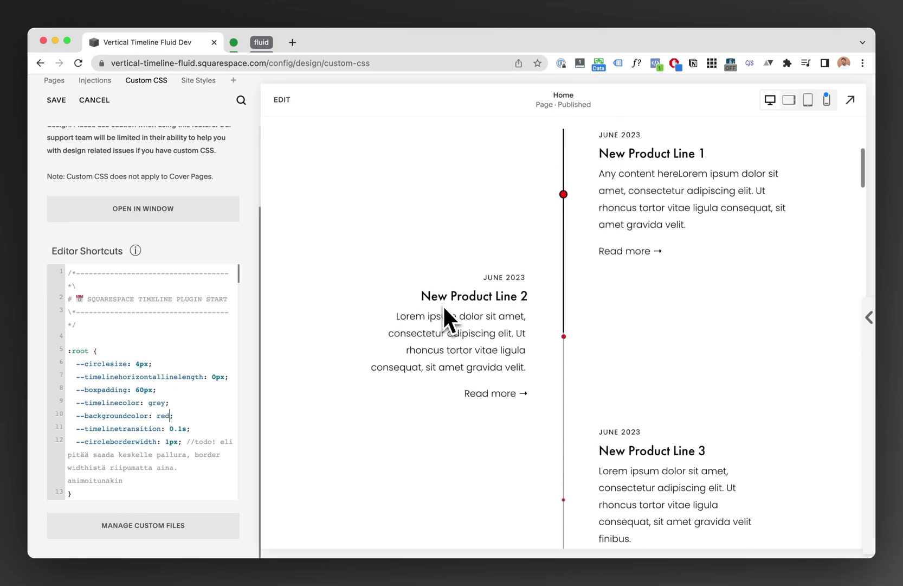
{"action": "type", "text": ";"}
{"action": "scroll", "coordinate": [442, 305], "scroll_direction": "up", "scroll_amount": 1}
{"action": "scroll", "coordinate": [443, 304], "scroll_direction": "up", "scroll_amount": 2}
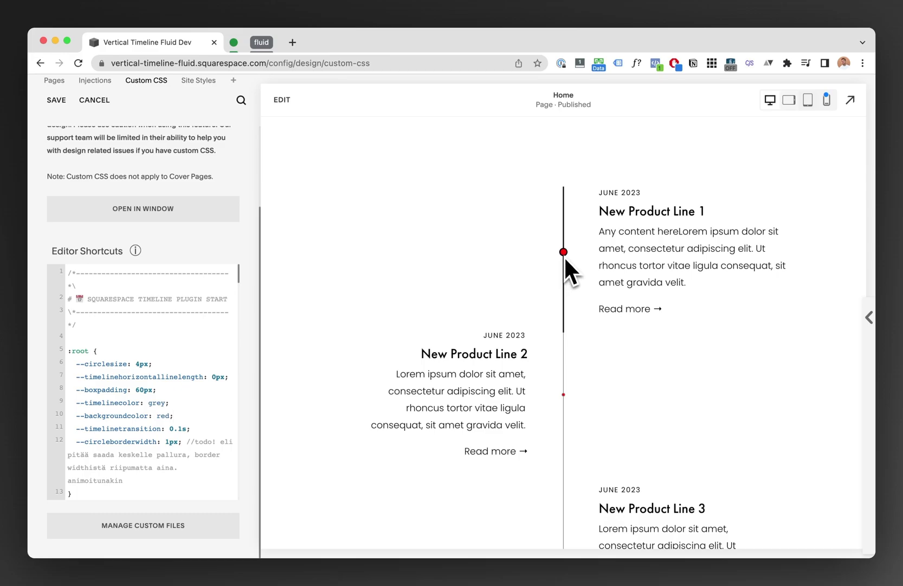
{"action": "key", "text": "Left"}
{"action": "key", "text": "BackSpace"}
{"action": "key", "text": "BackSpace"}
{"action": "key", "text": "BackSpace"}
{"action": "type", "text": "#fff"}
{"action": "scroll", "coordinate": [442, 268], "scroll_direction": "up", "scroll_amount": 1}
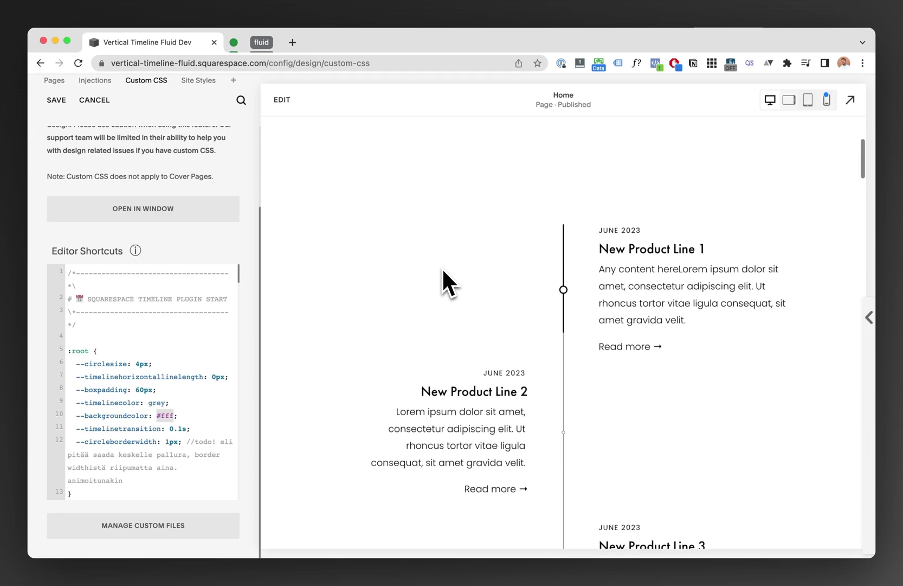
Step: Put the Home page into Fluid Engine edit mode
{"action": "left_click", "coordinate": [282, 100]}
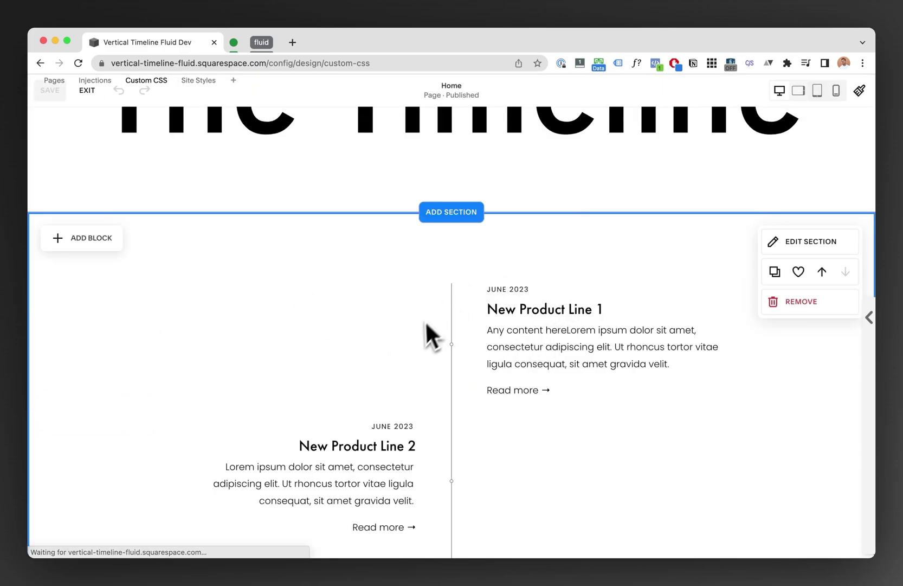
{"action": "mouse_move", "coordinate": [715, 345]}
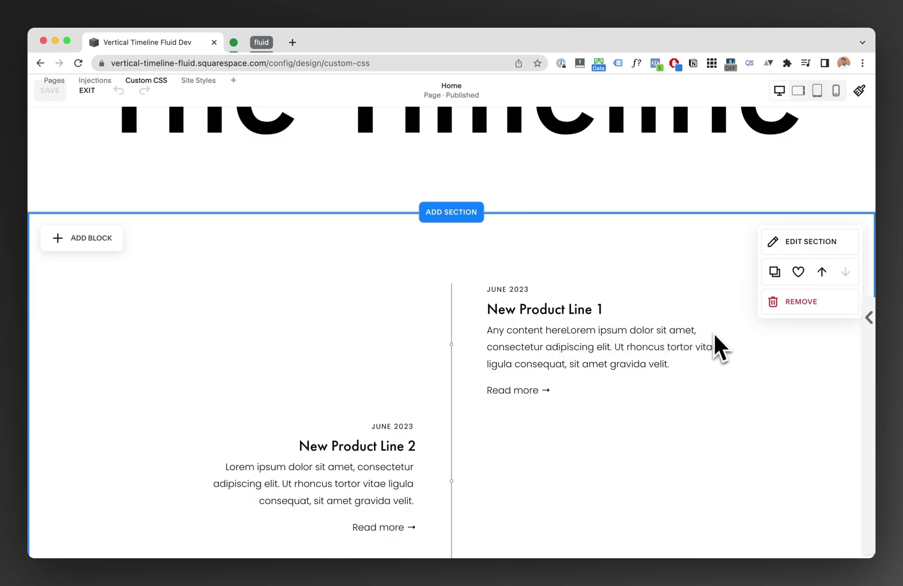
{"action": "scroll", "coordinate": [379, 392], "scroll_direction": "down", "scroll_amount": 2}
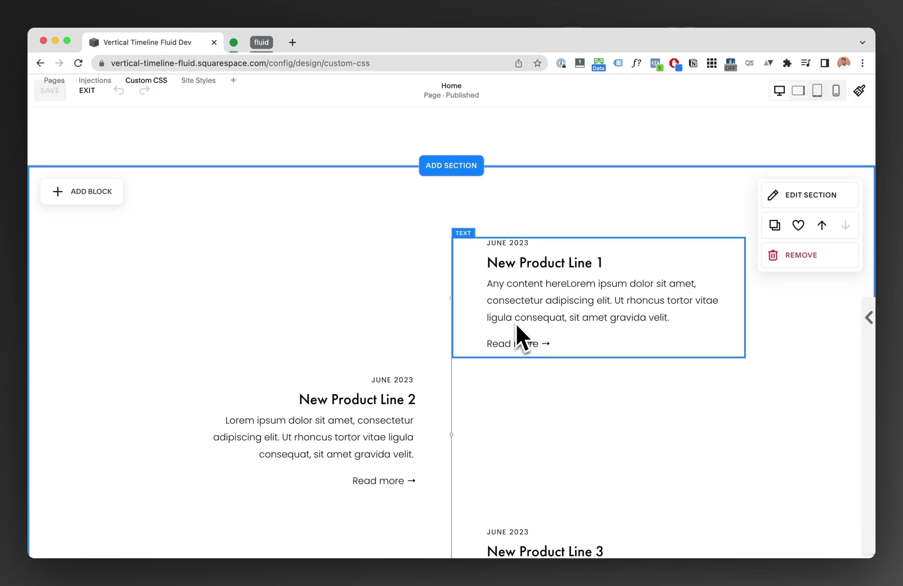
{"action": "scroll", "coordinate": [527, 316], "scroll_direction": "down", "scroll_amount": 1}
{"action": "scroll", "coordinate": [548, 298], "scroll_direction": "down", "scroll_amount": 1}
{"action": "scroll", "coordinate": [547, 296], "scroll_direction": "down", "scroll_amount": 1}
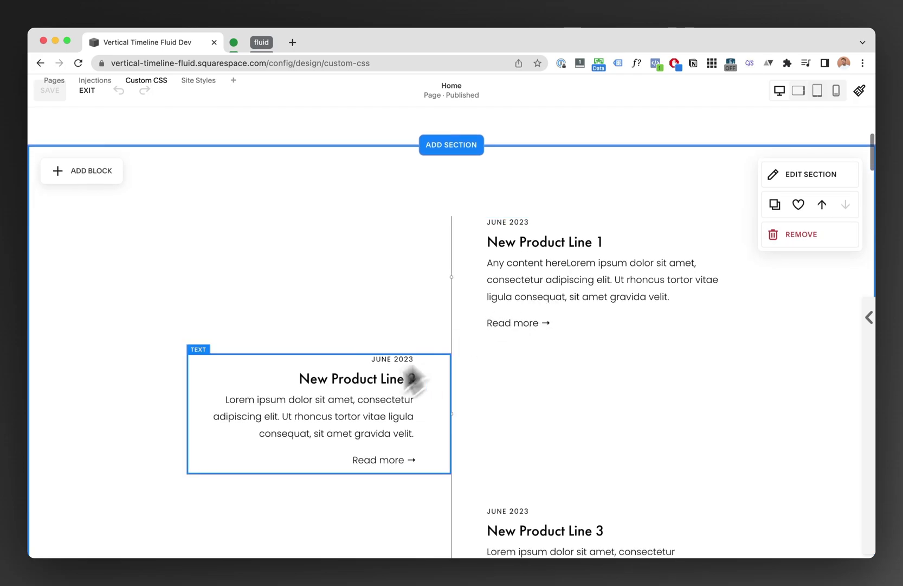
{"action": "scroll", "coordinate": [624, 245], "scroll_direction": "down", "scroll_amount": 2}
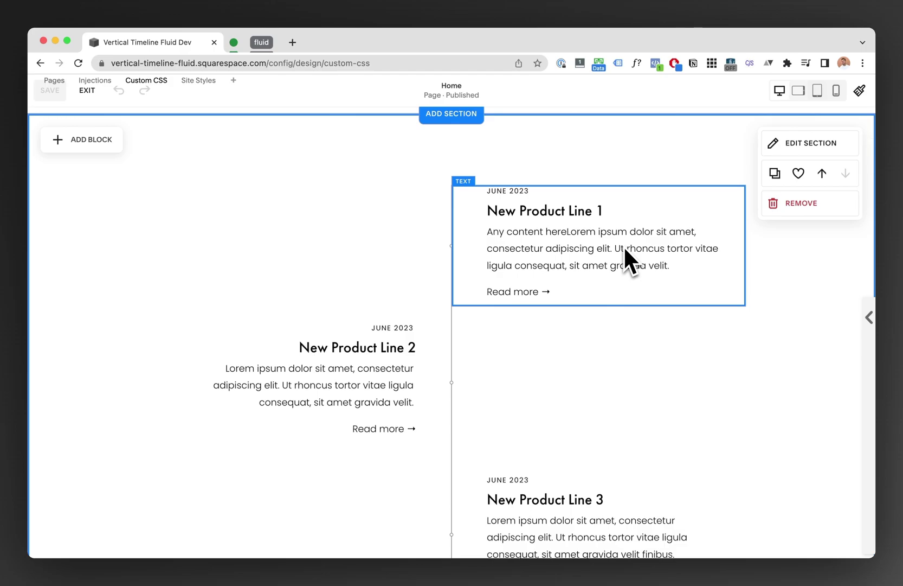
{"action": "scroll", "coordinate": [523, 367], "scroll_direction": "up", "scroll_amount": 3}
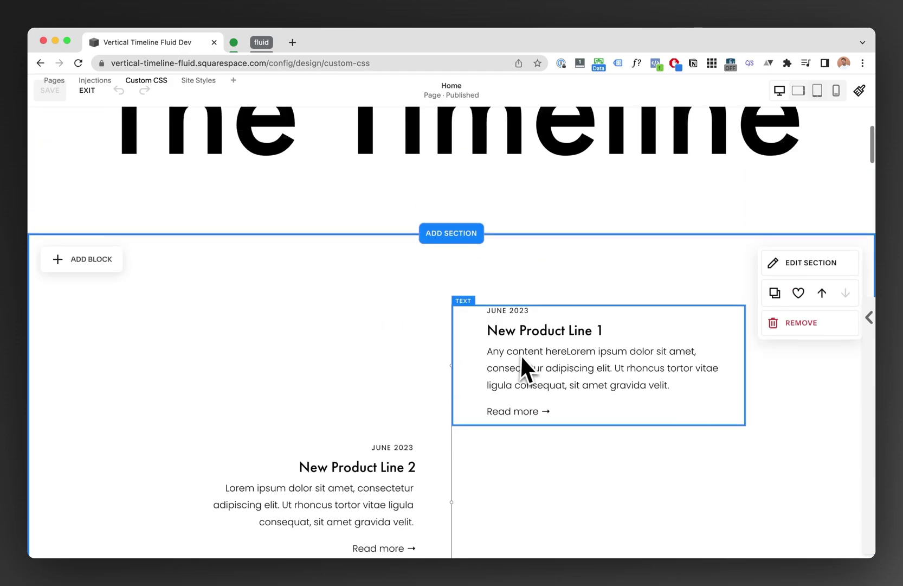
{"action": "scroll", "coordinate": [522, 368], "scroll_direction": "up", "scroll_amount": 3}
{"action": "scroll", "coordinate": [522, 367], "scroll_direction": "down", "scroll_amount": 3}
{"action": "scroll", "coordinate": [522, 367], "scroll_direction": "up", "scroll_amount": 3}
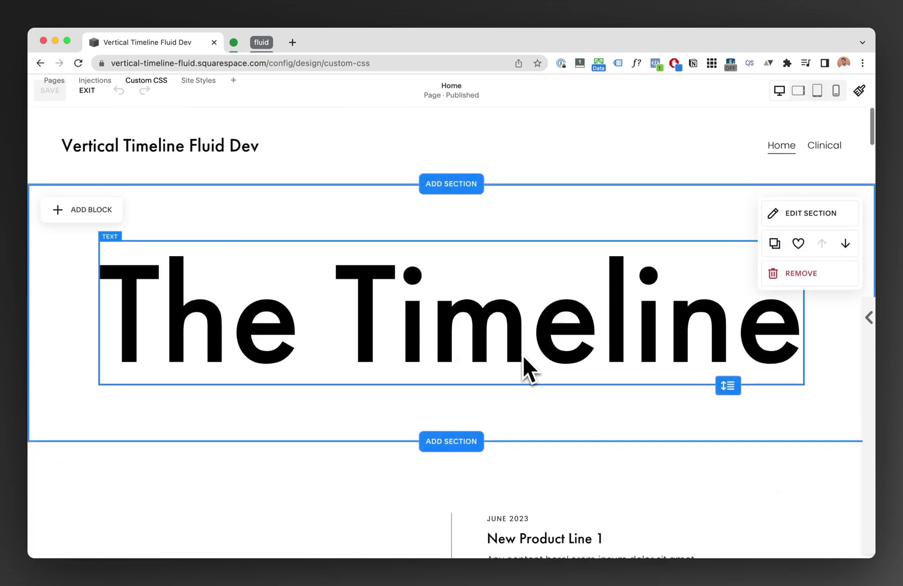
{"action": "scroll", "coordinate": [548, 312], "scroll_direction": "down", "scroll_amount": 3}
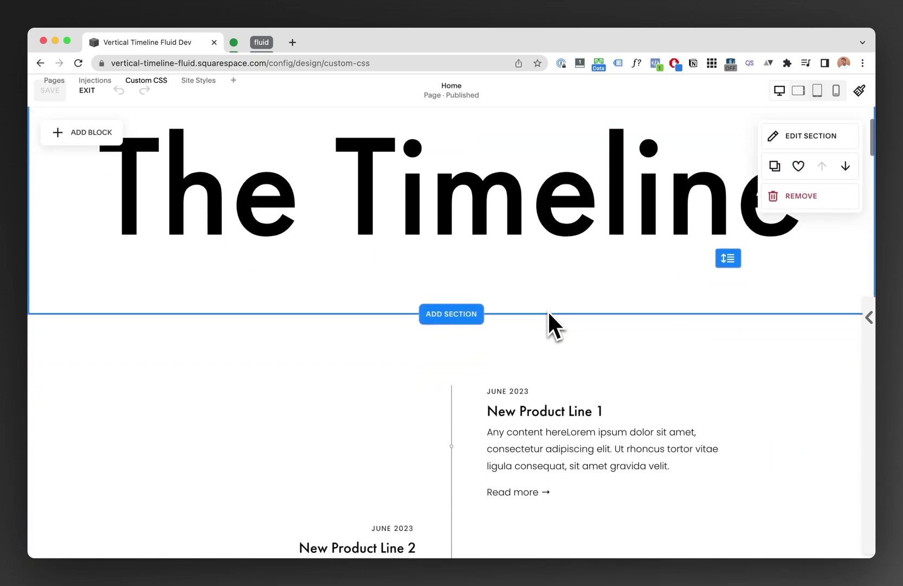
{"action": "scroll", "coordinate": [549, 311], "scroll_direction": "down", "scroll_amount": 3}
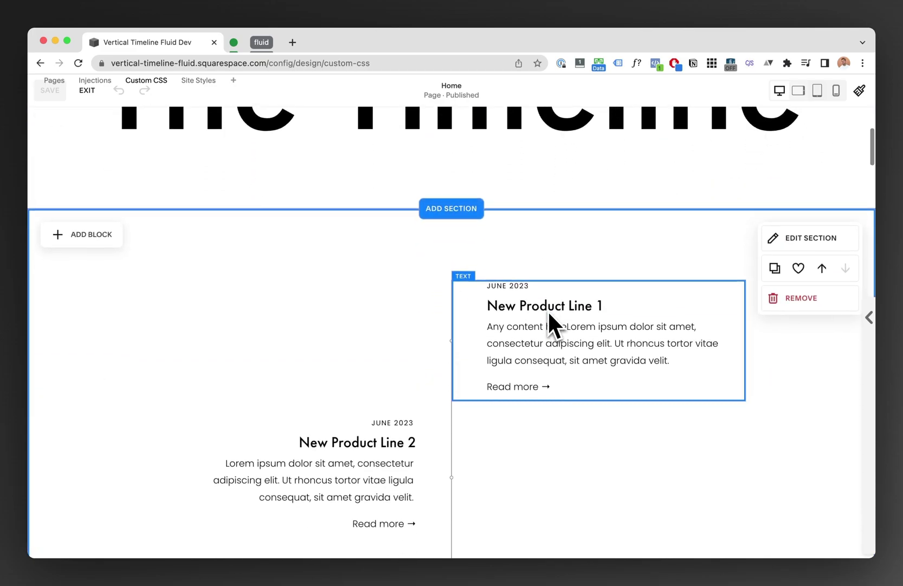